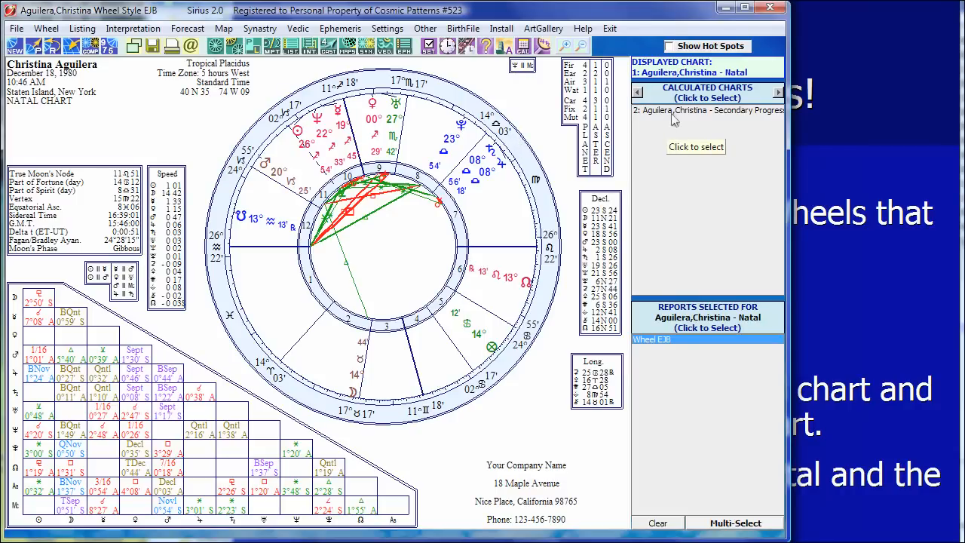
Start a new natal chart entry and load the saved birth data for Perry,Katy.
left_click(12, 49)
left_click(25, 67)
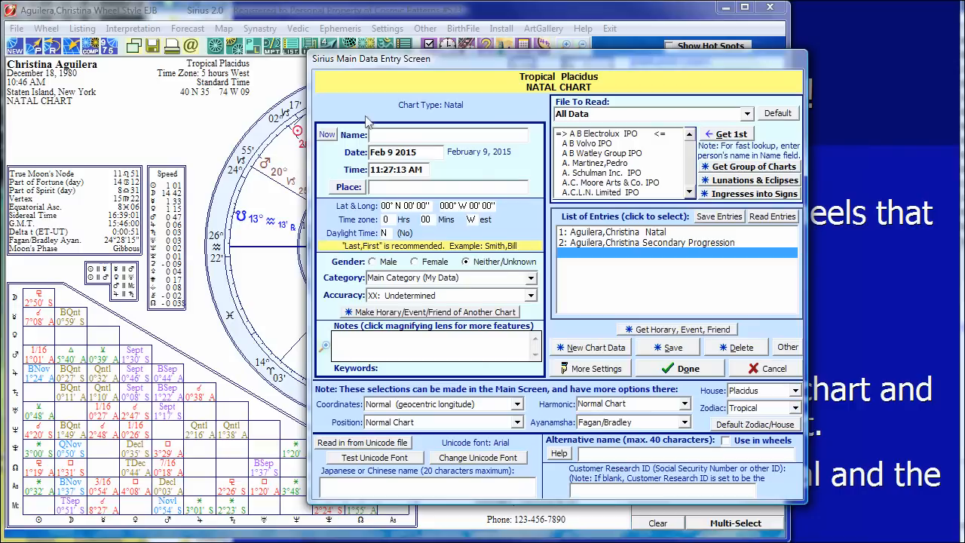
type("pe")
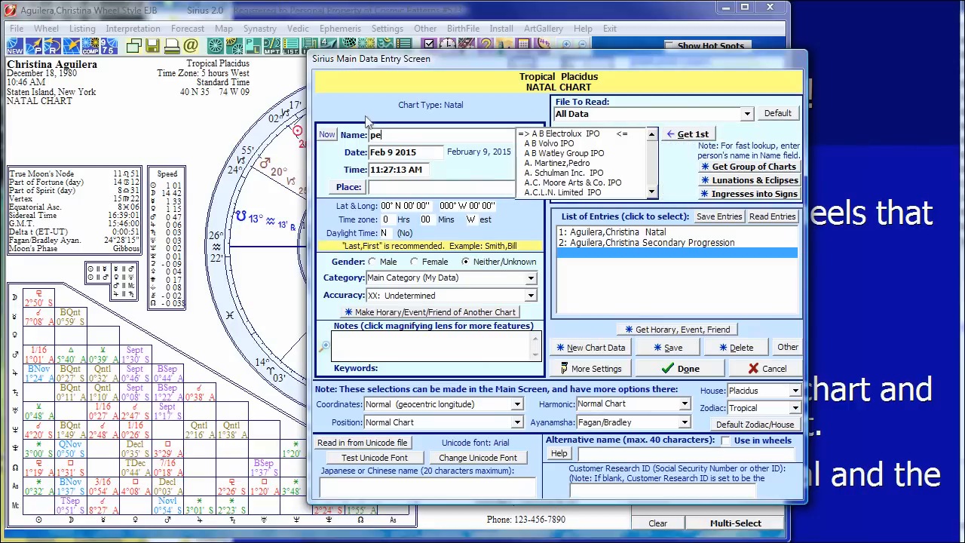
type("rry,k")
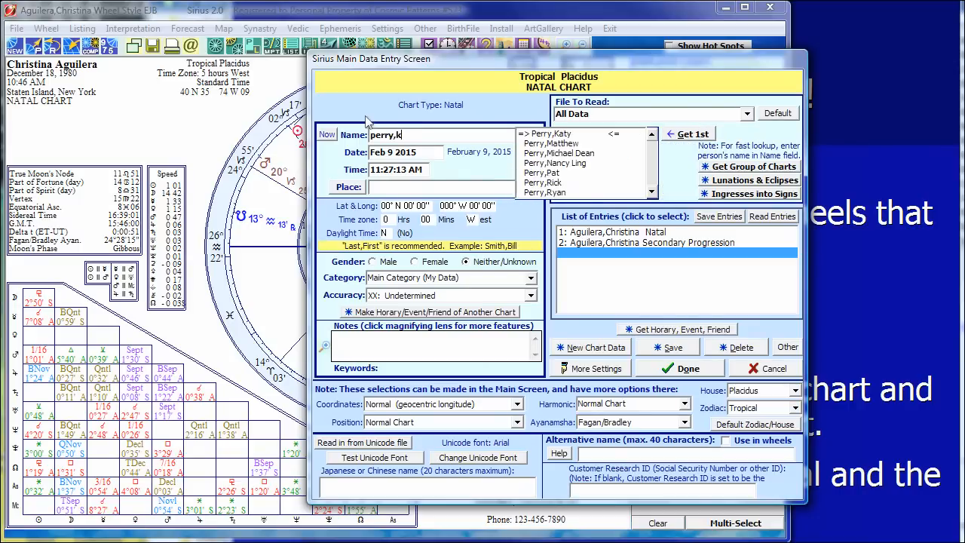
left_click(537, 135)
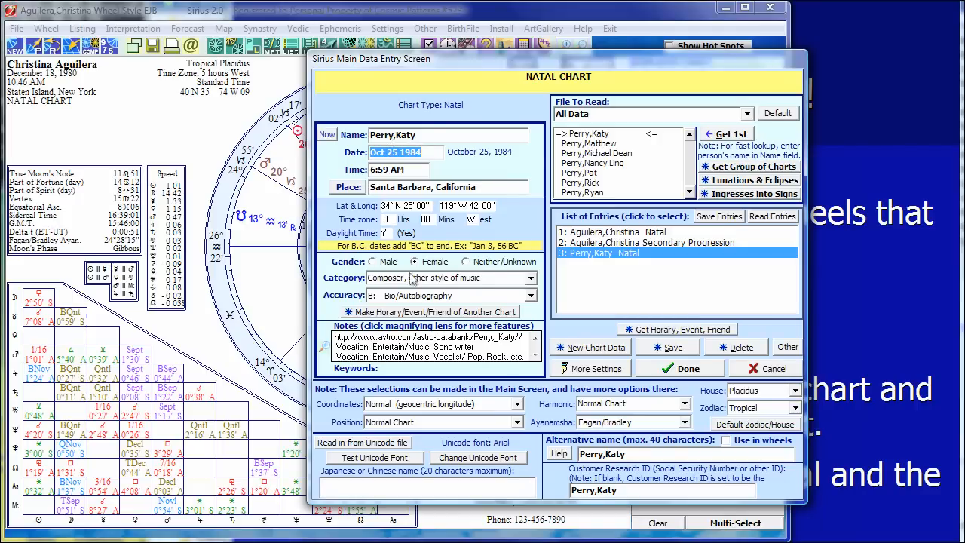
View the astro-databank web page linked in the chart's notes, skim it to the end, and return to the data entry screen.
double_click(413, 342)
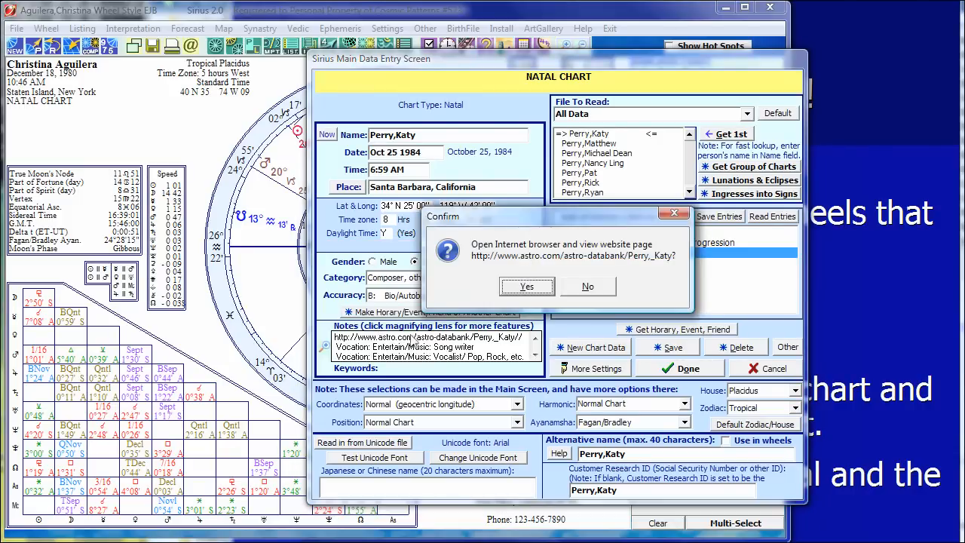
left_click(523, 287)
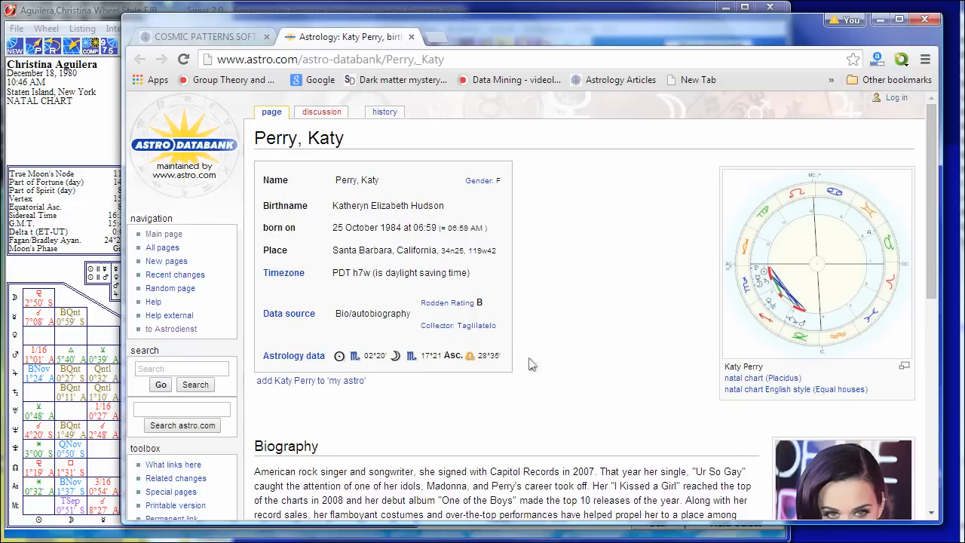
left_click_drag(931, 181, 902, 386)
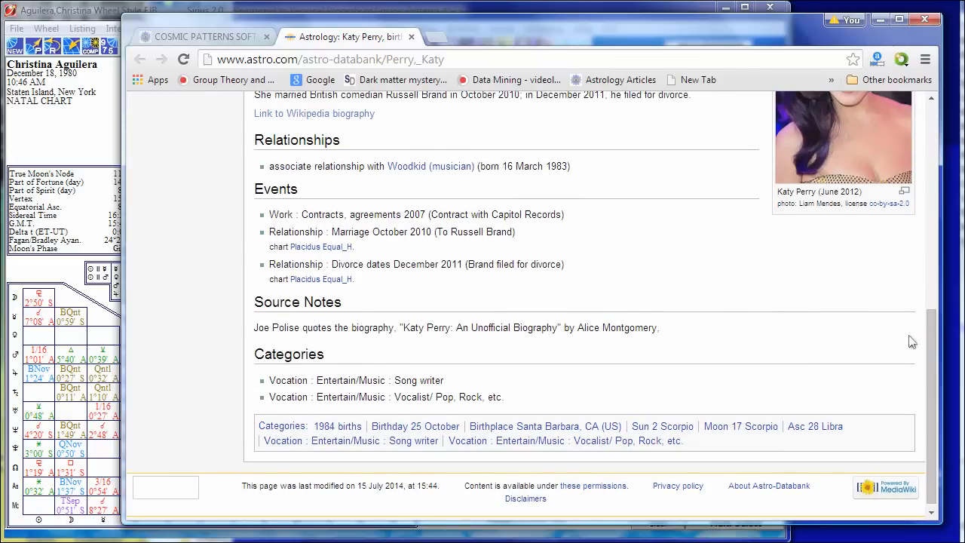
left_click_drag(927, 343, 917, 127)
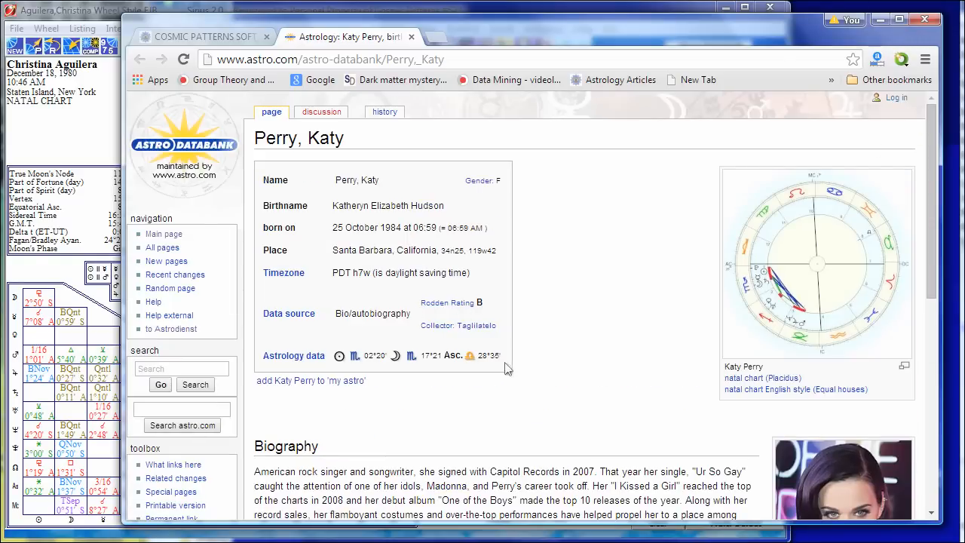
left_click(75, 148)
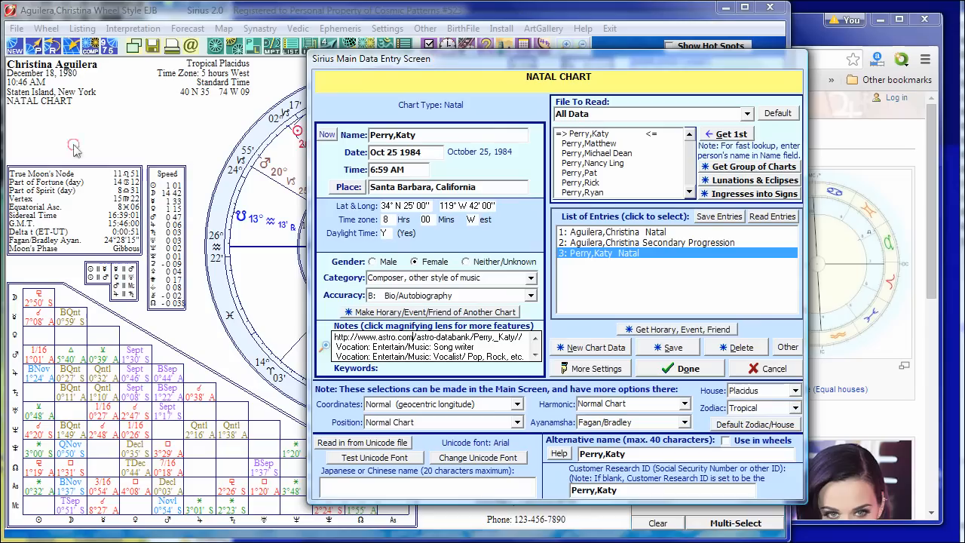
Finish the data entry to calculate and display the Perry,Katy natal chart.
left_click(681, 368)
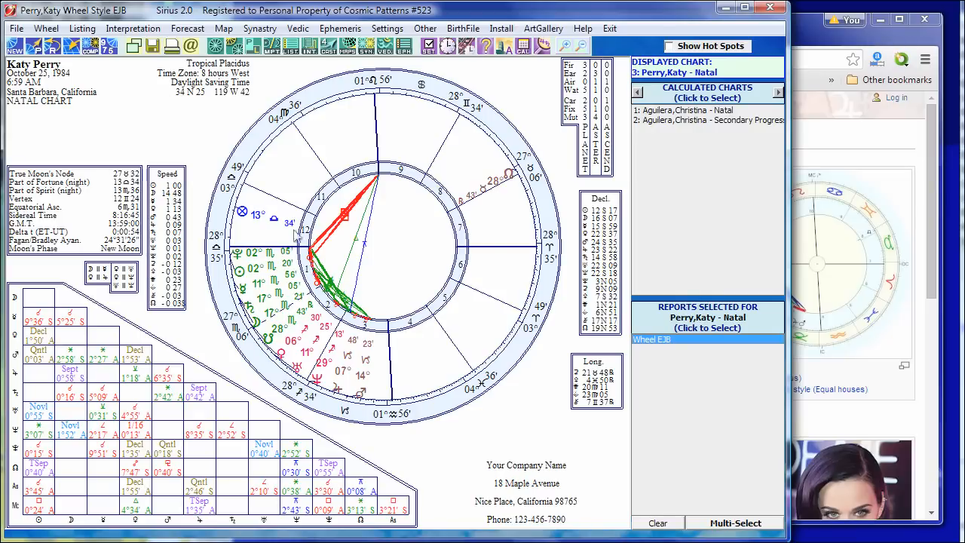
left_click(494, 541)
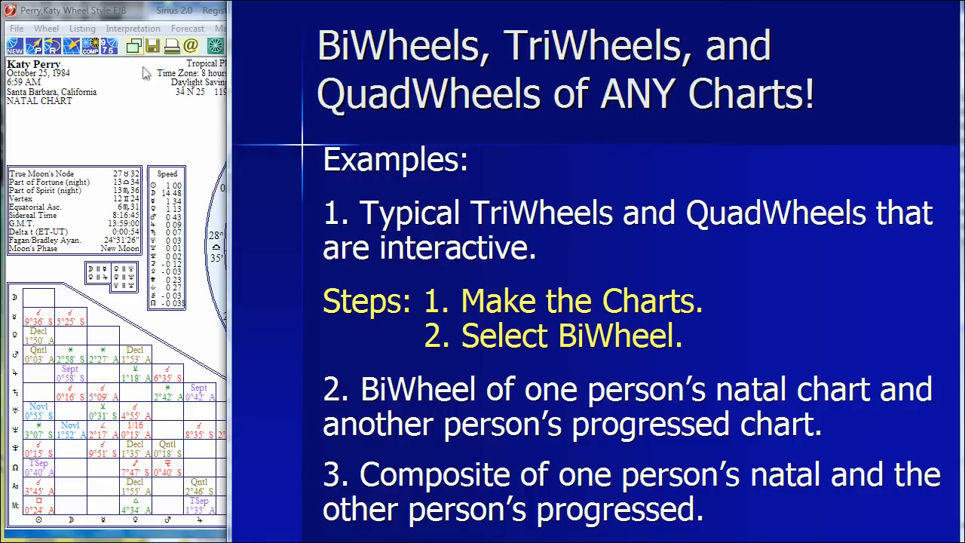
left_click(148, 117)
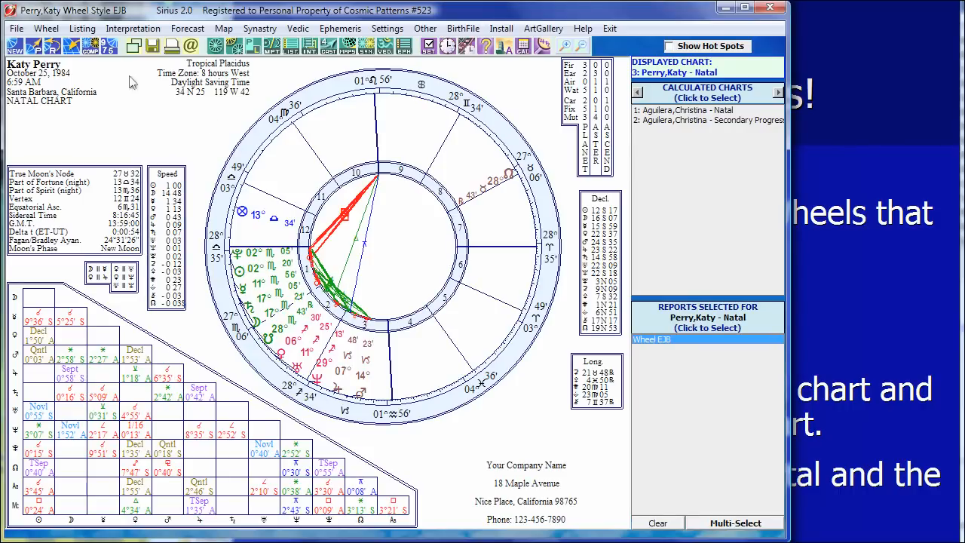
Create a BiWheel with the Perry,Katy natal chart in the inner ring and Aguilera,Christina's secondary progression in the outer ring.
left_click(233, 47)
left_click(248, 68)
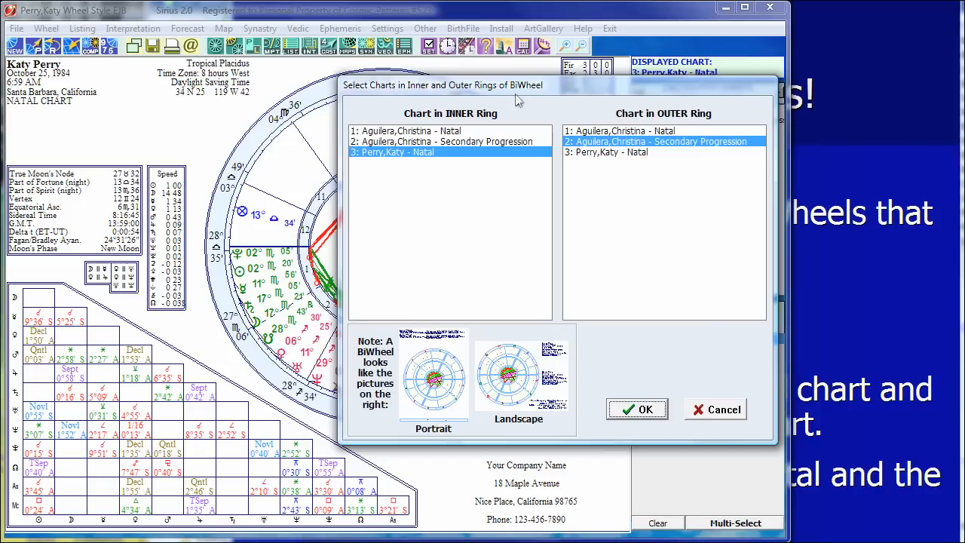
left_click(400, 154)
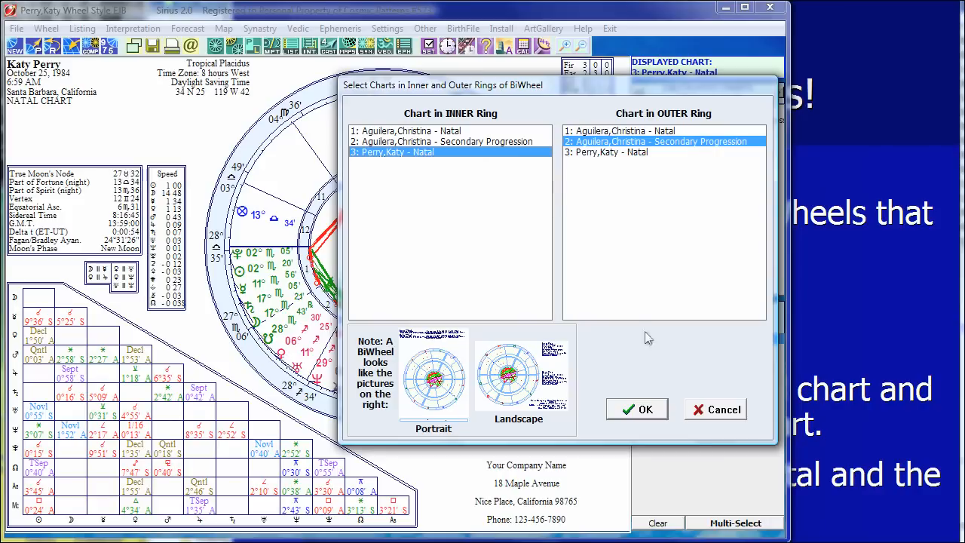
left_click(636, 409)
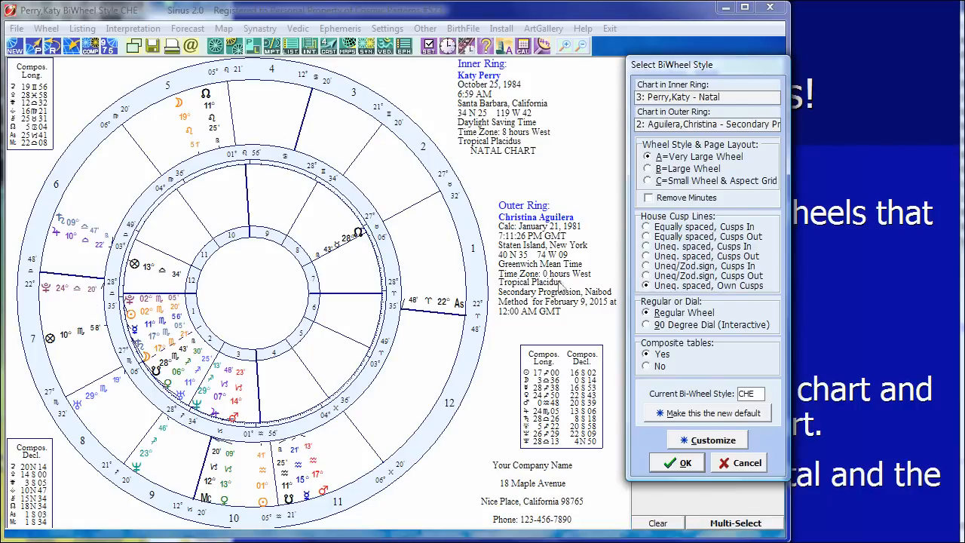
Compare equally spaced outer cusps with unequally spaced own cusps, and accept the BiWheel with unequally spaced own cusps.
left_click(695, 238)
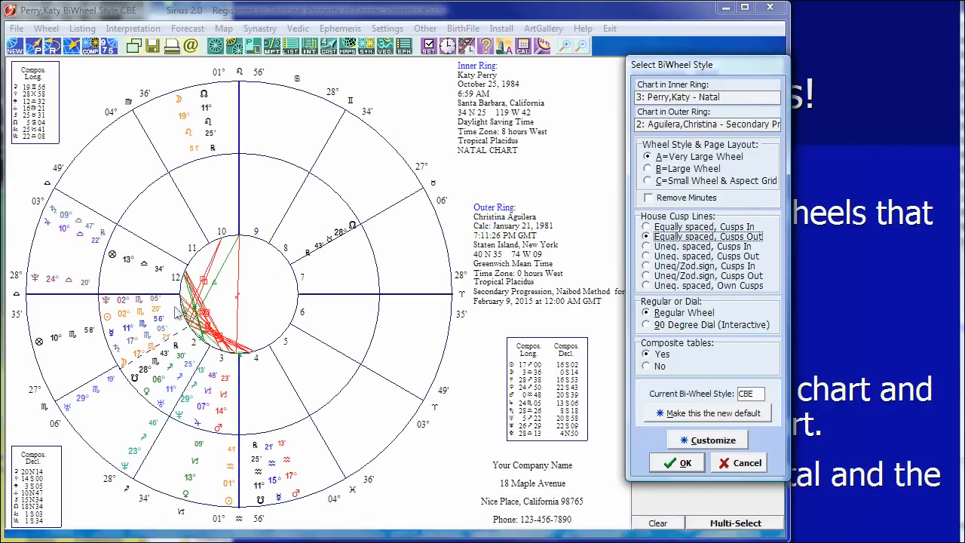
left_click(711, 286)
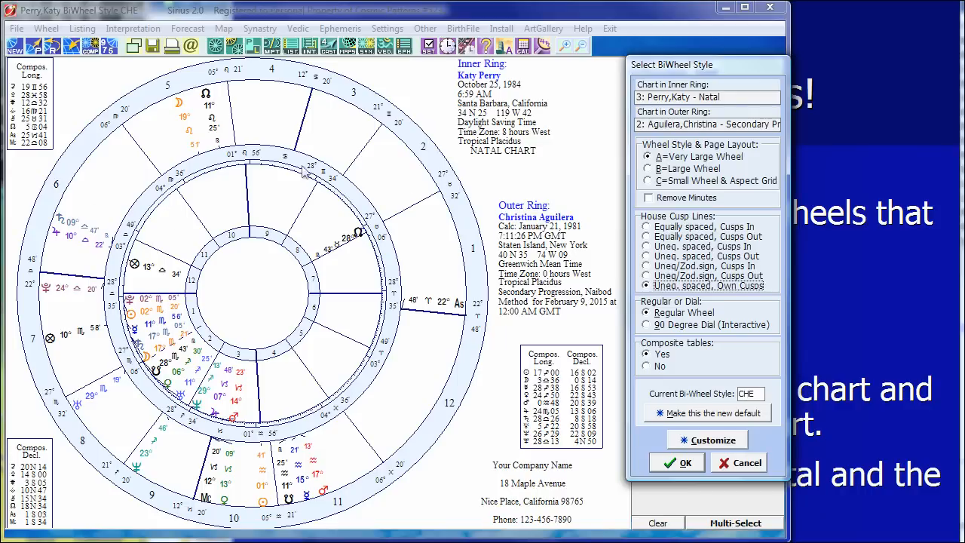
left_click(683, 462)
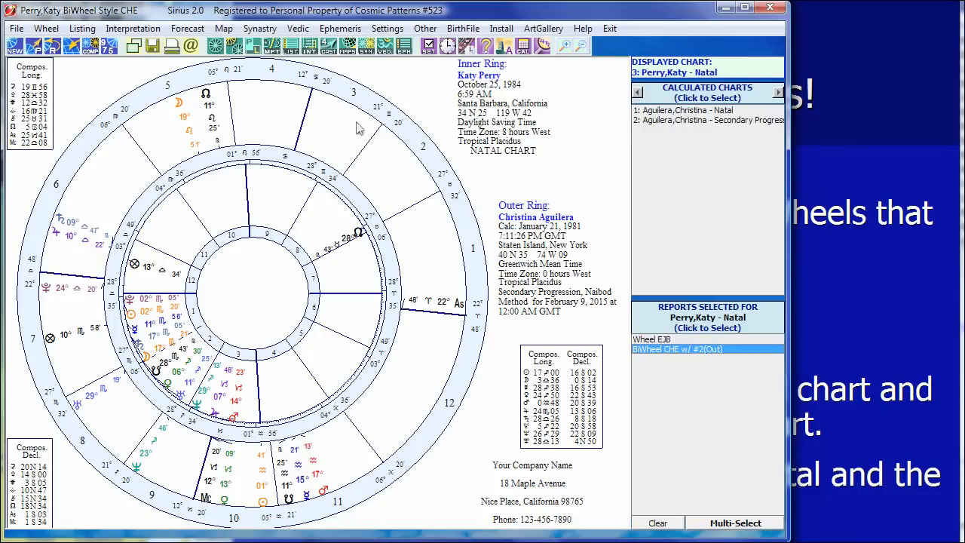
left_click(837, 135)
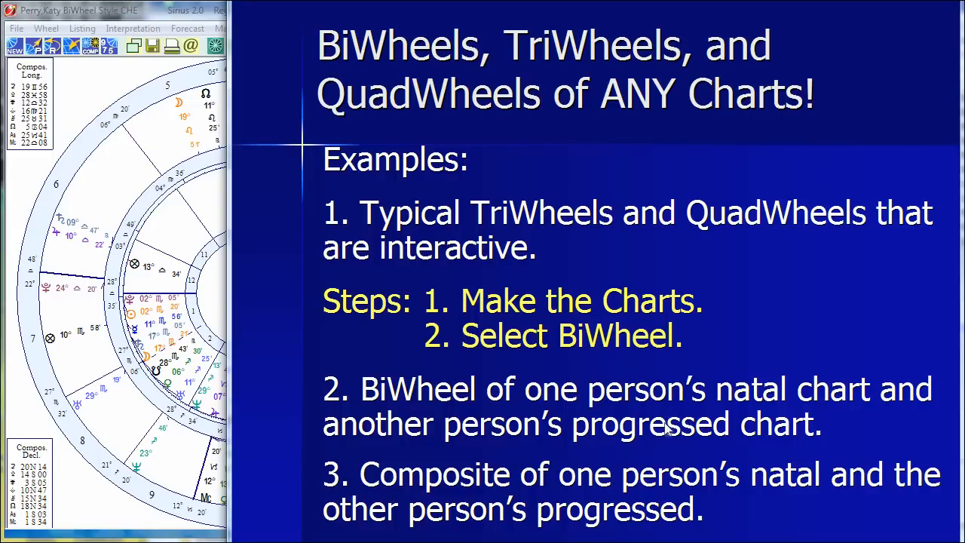
left_click(126, 147)
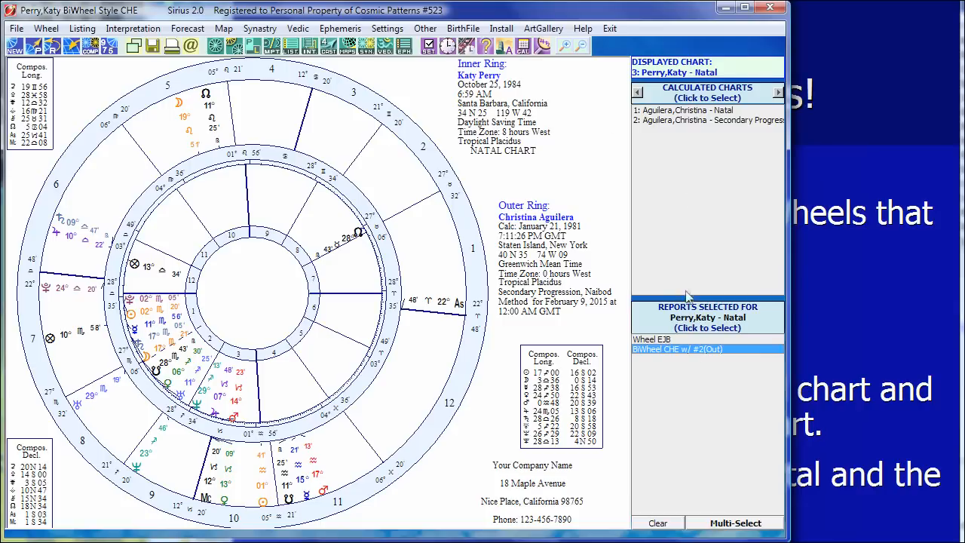
From the Perry,Katy natal wheel, make an Asc Midpoint composite chart of two charts with Aguilera,Christina's secondary progression.
left_click(667, 340)
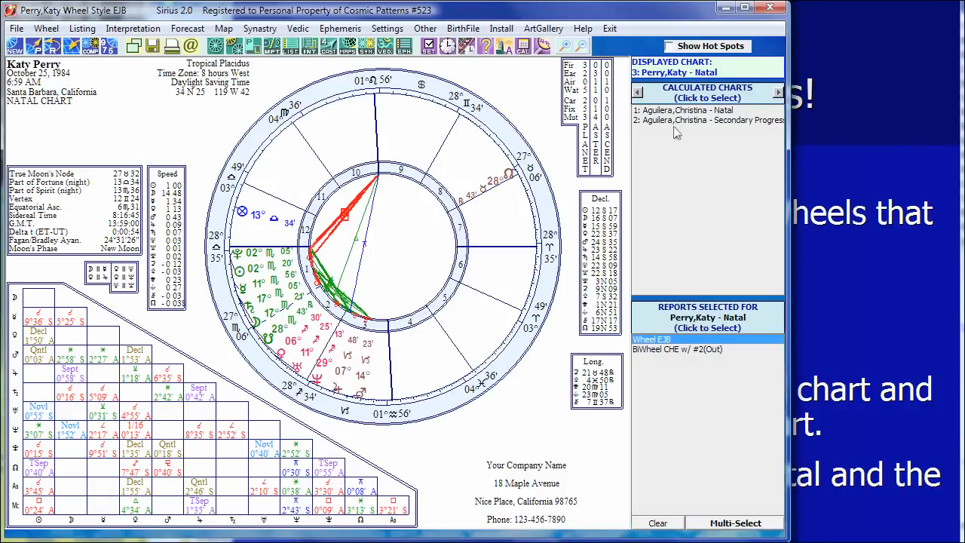
left_click(89, 50)
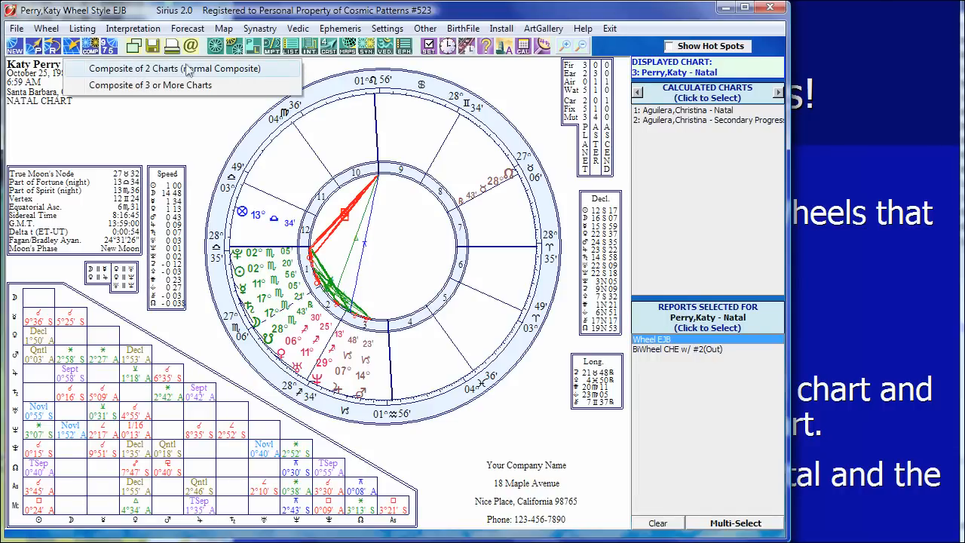
left_click(153, 72)
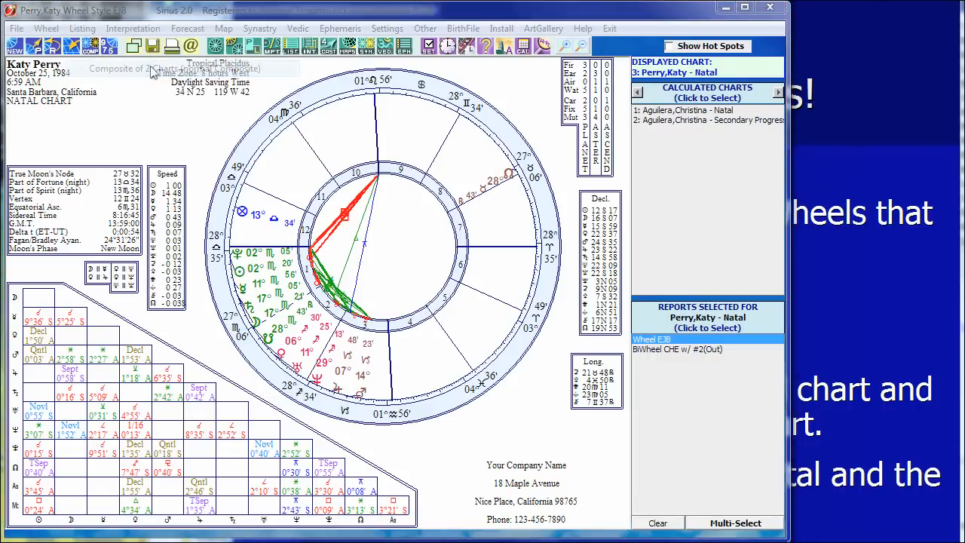
left_click_drag(238, 11, 399, 113)
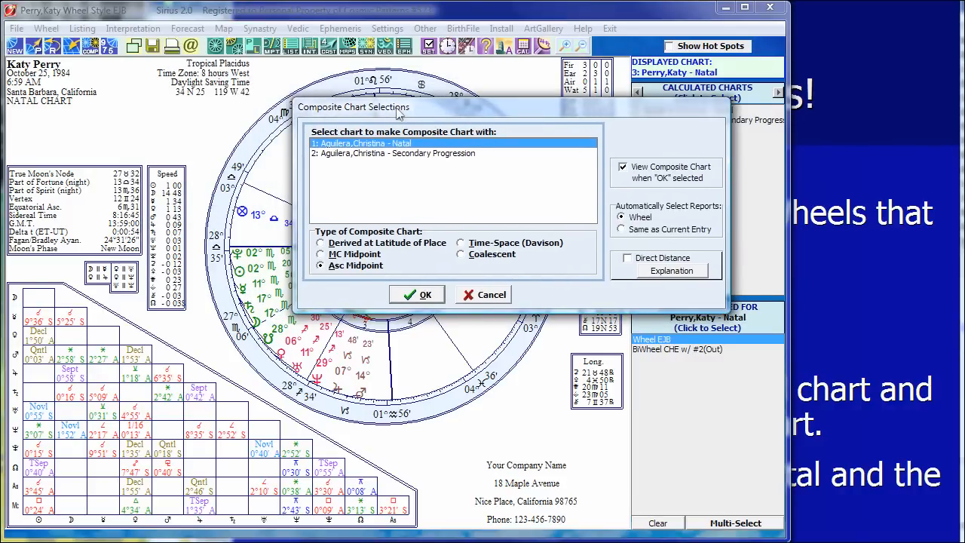
left_click(399, 154)
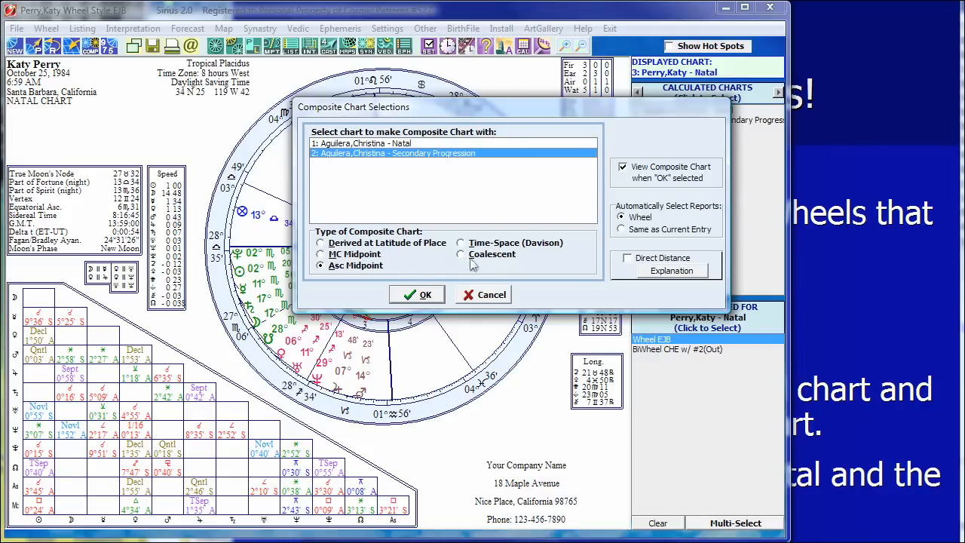
left_click(336, 273)
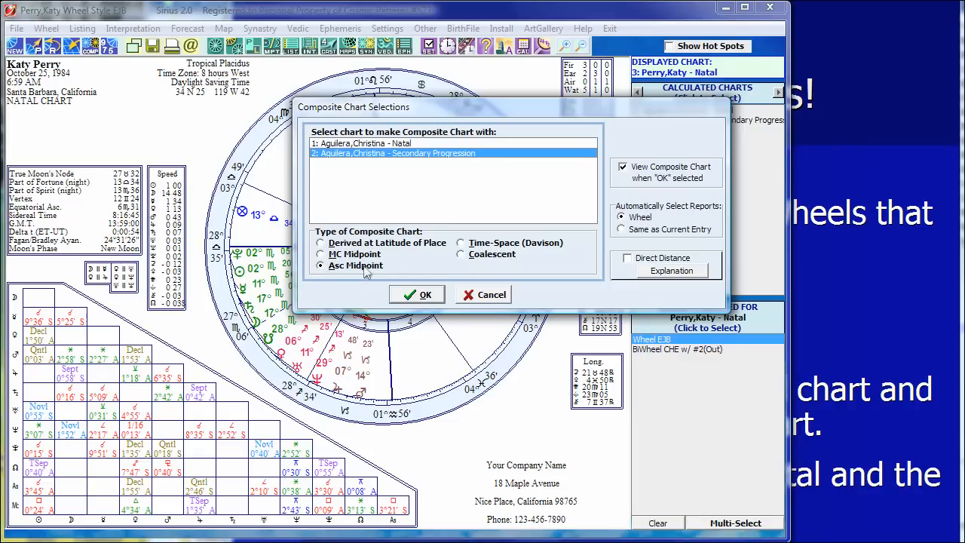
left_click(426, 294)
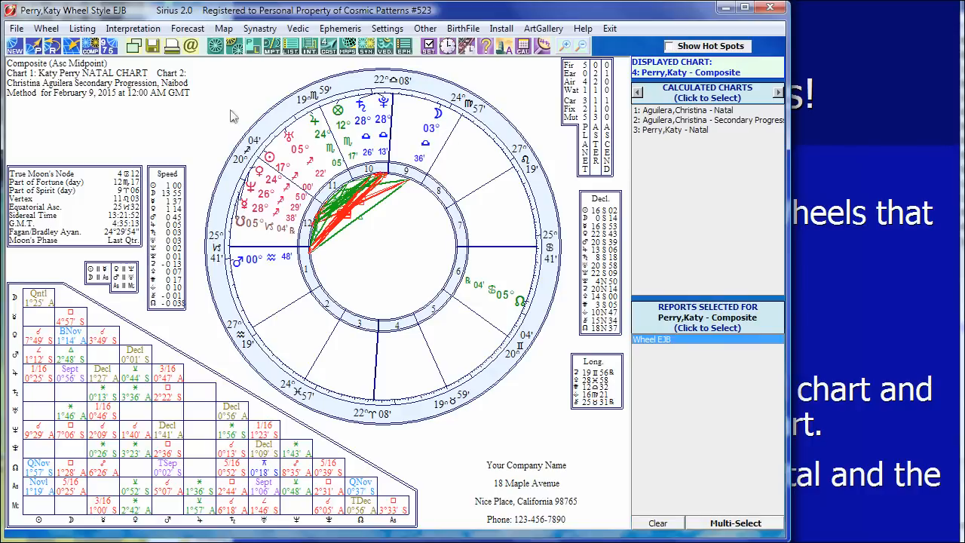
Display the Perry,Katy natal chart for comparison and return to the composite chart.
left_click(669, 131)
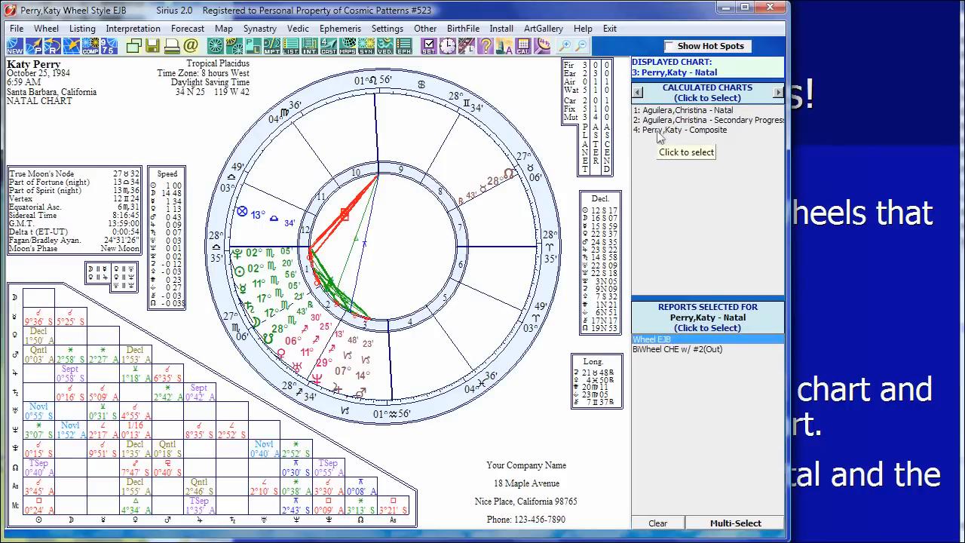
left_click(659, 131)
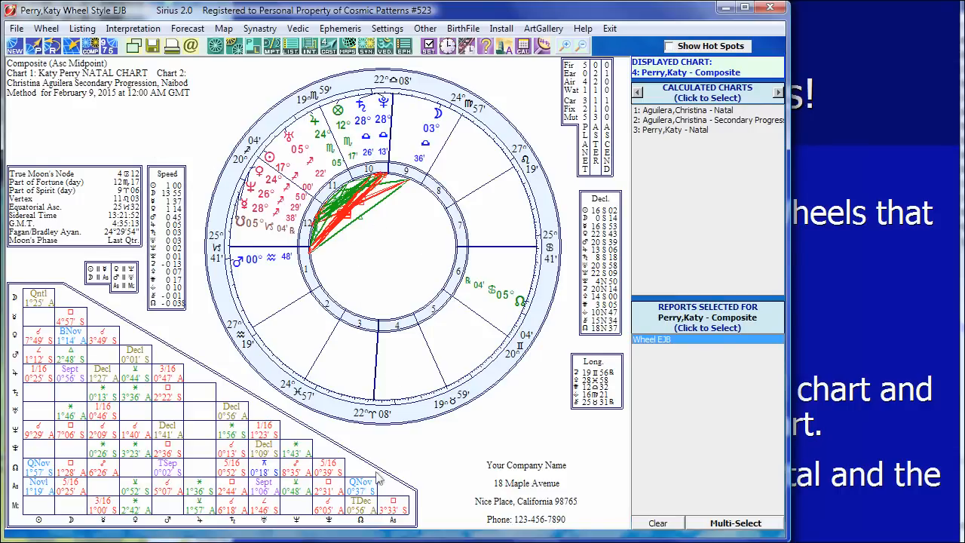
left_click(817, 345)
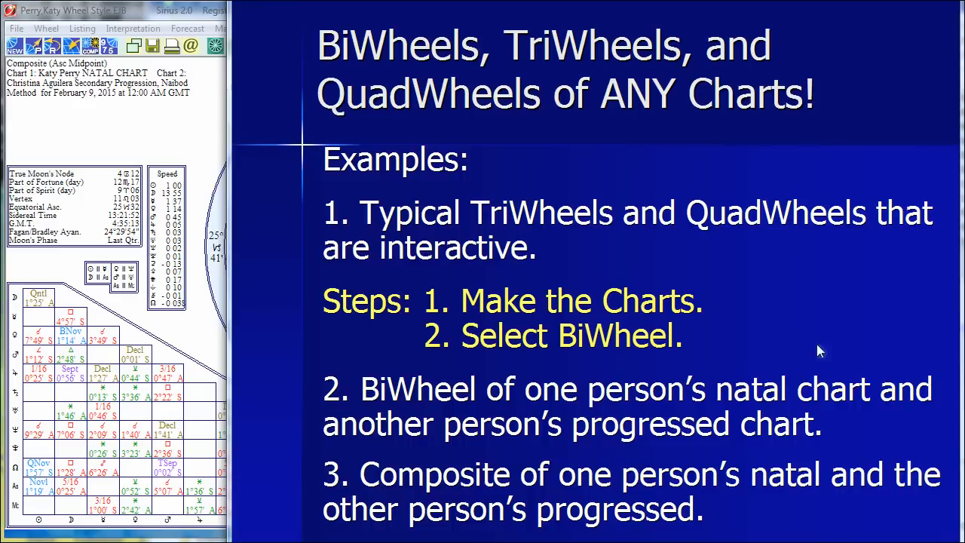
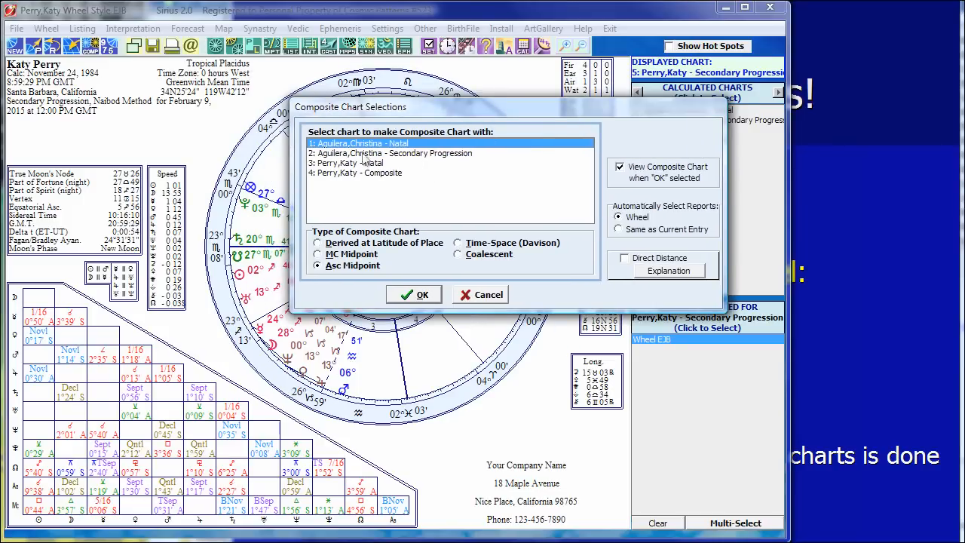
Make an Asc Midpoint composite of Perry,Katy's secondary progression with Aguilera,Christina's secondary progression.
left_click(402, 154)
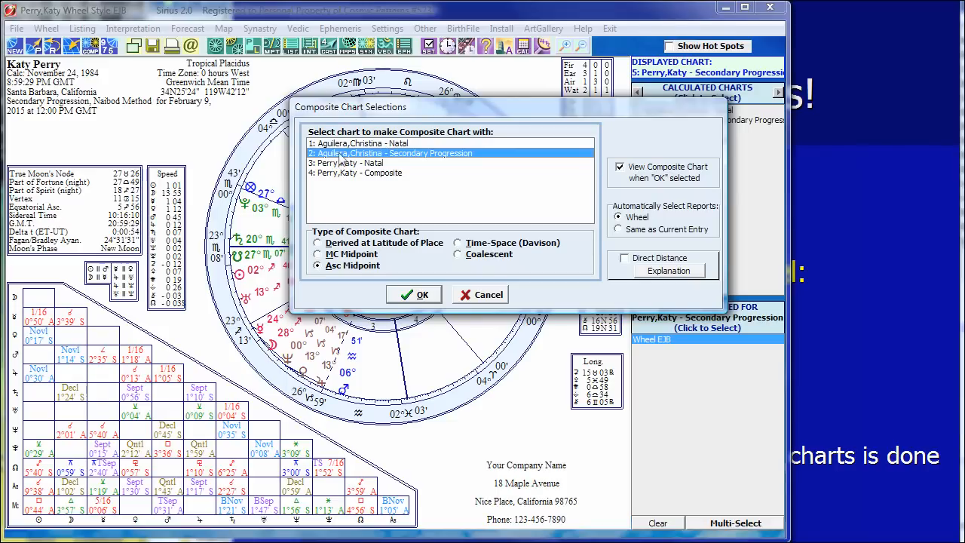
left_click(418, 294)
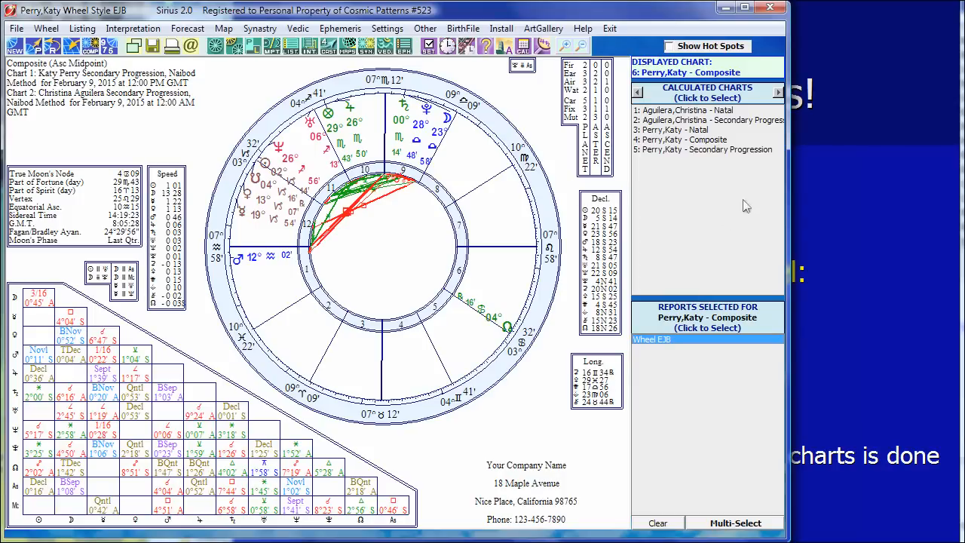
left_click(822, 145)
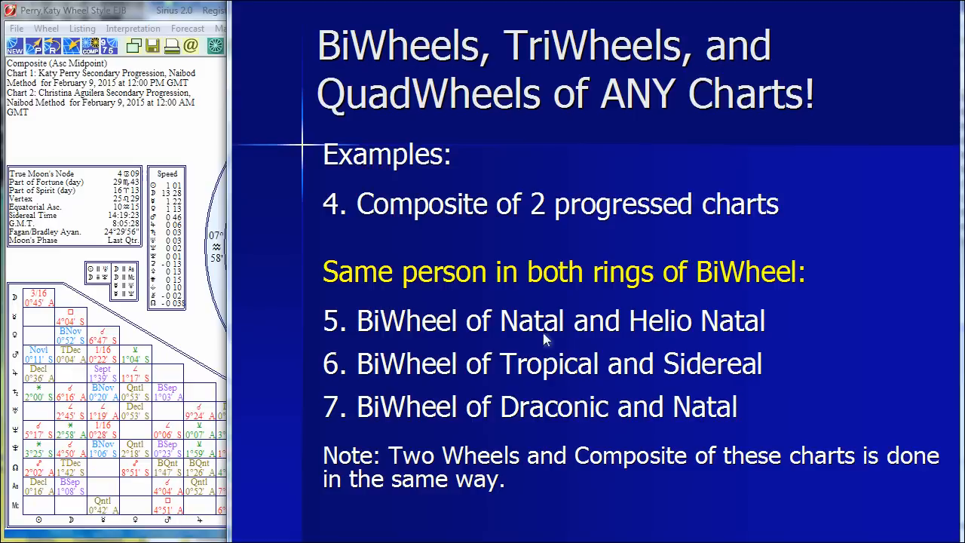
left_click(188, 149)
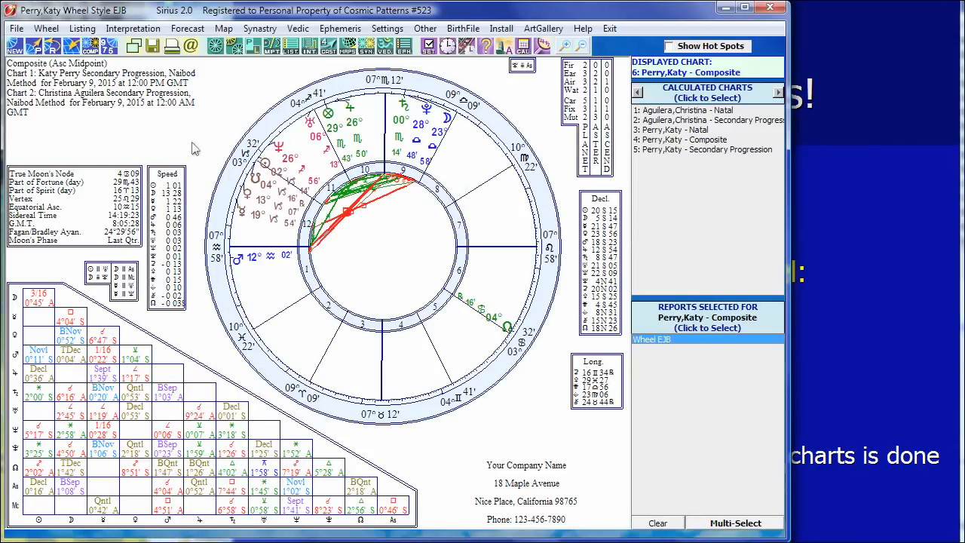
Display the first Aguilera,Christina natal chart, check the BiWheel examples on the presentation slide, and return to Sirius.
left_click(688, 111)
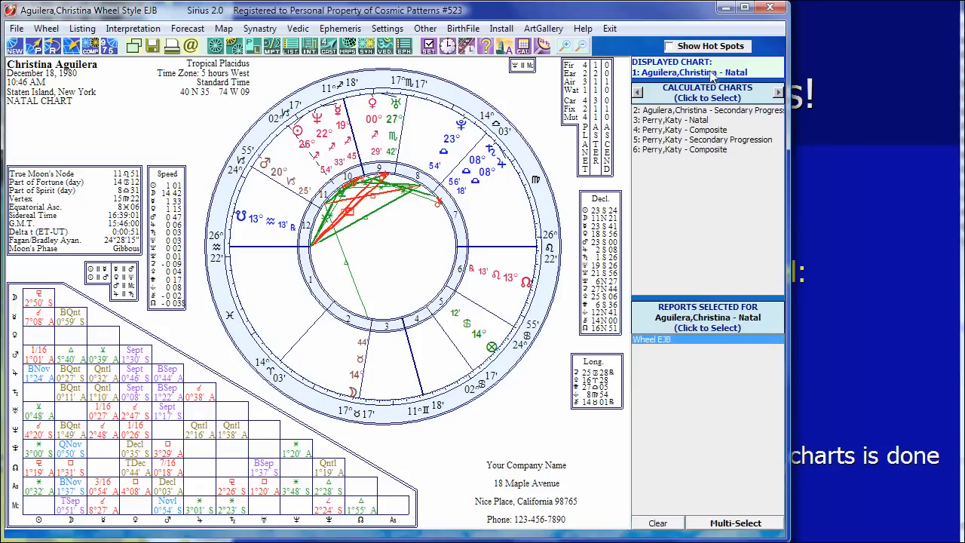
mouse_move(498, 537)
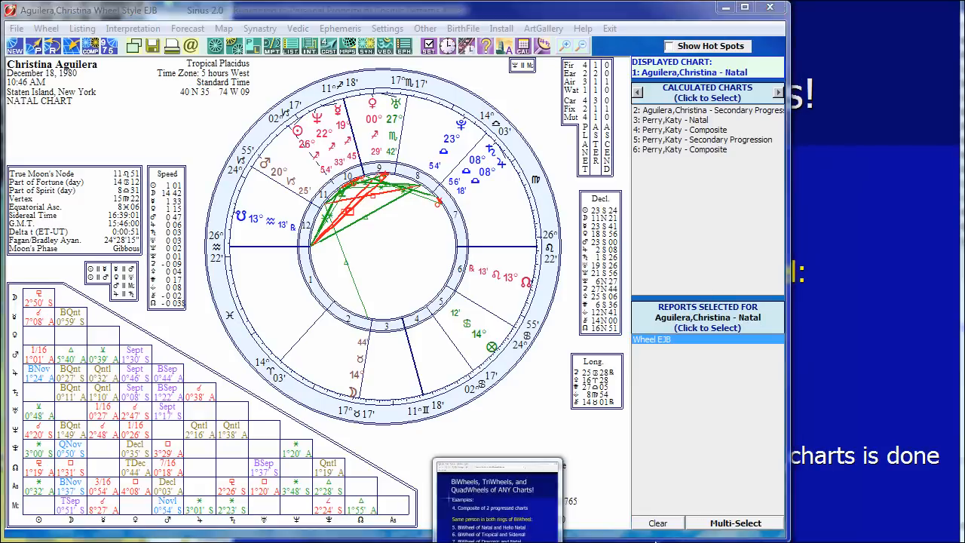
left_click(494, 490)
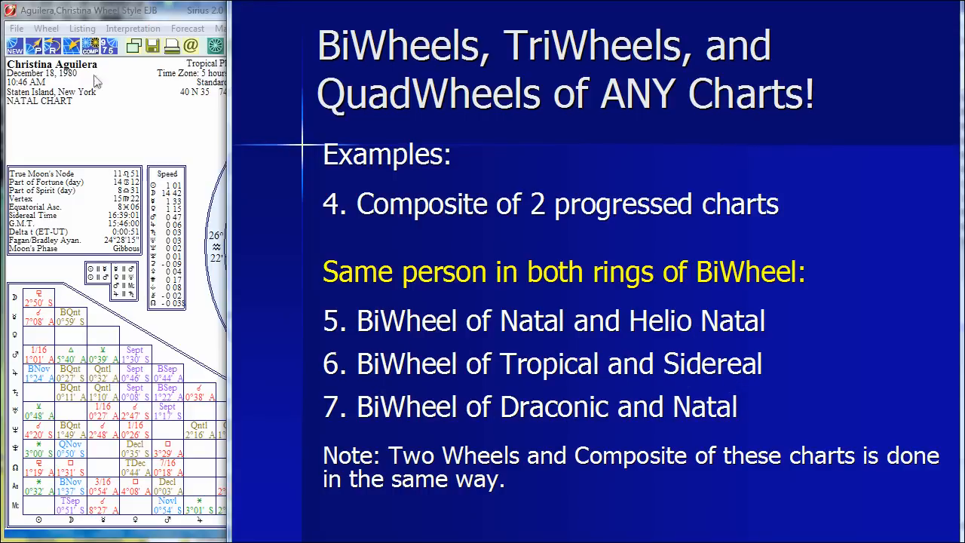
left_click(109, 113)
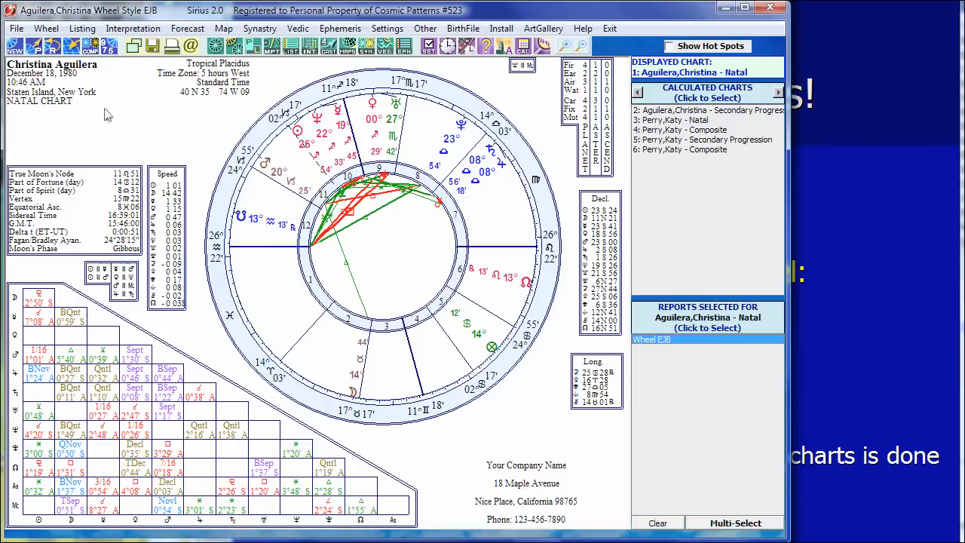
Add another Aguilera,Christina natal chart to the list of entries as entry 7.
left_click(16, 28)
left_click(305, 79)
left_click(22, 53)
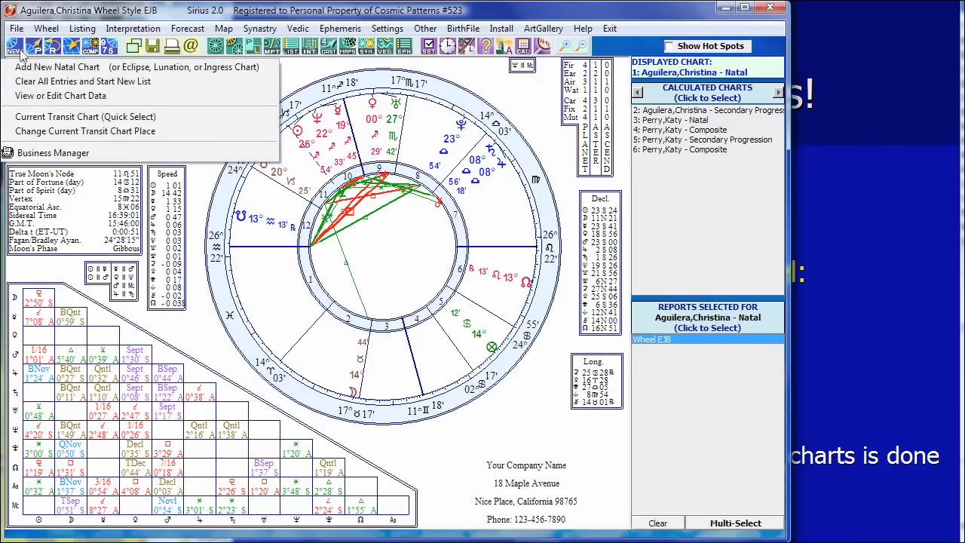
left_click(31, 72)
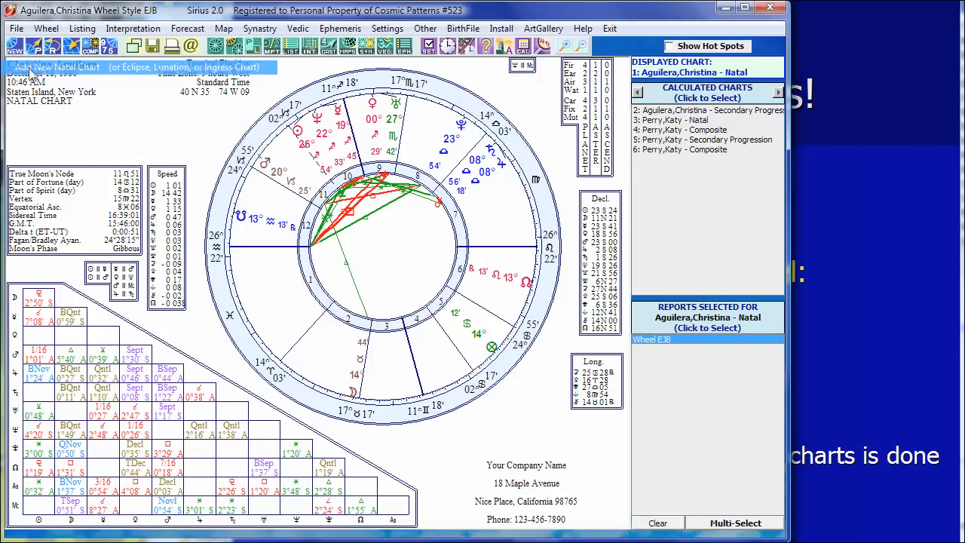
type("aguileea")
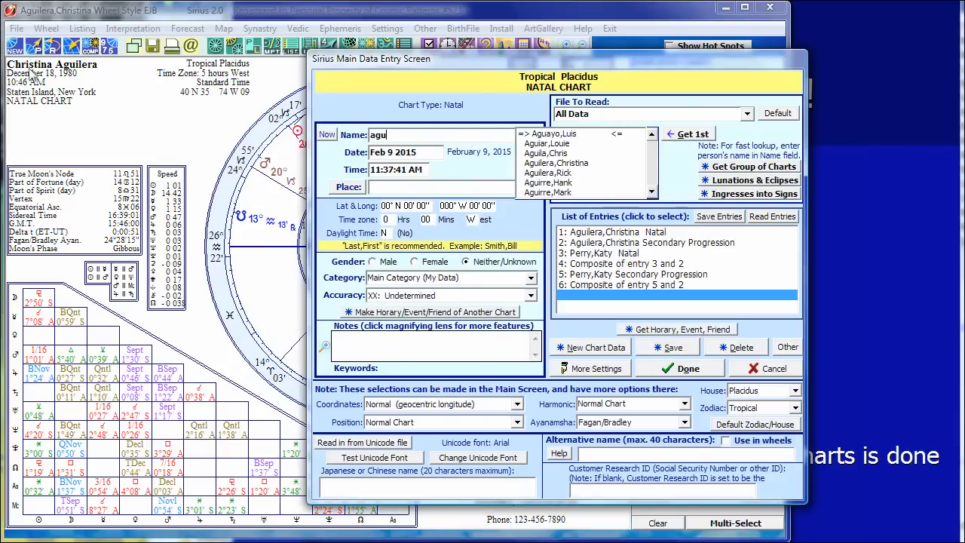
key("BackSpace")
type("ra,")
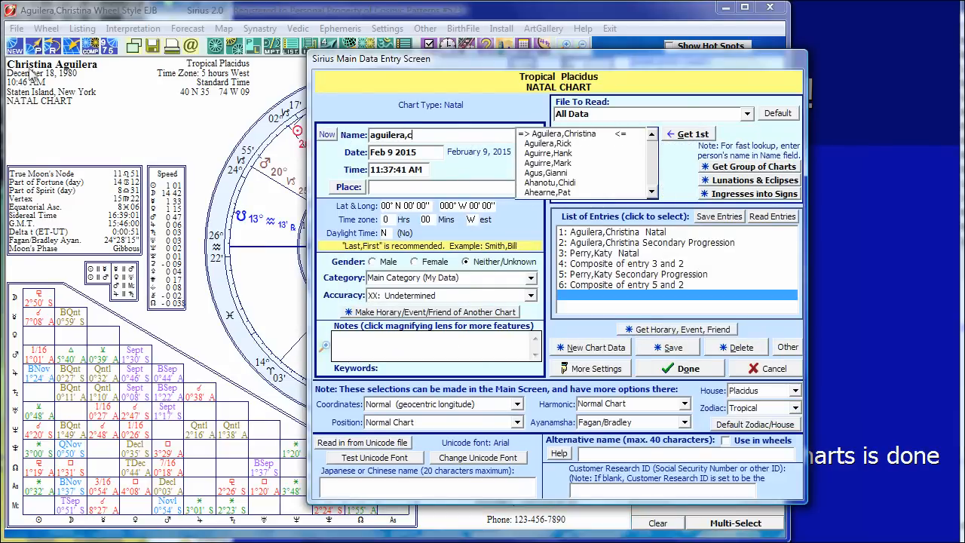
type("c")
key("Return")
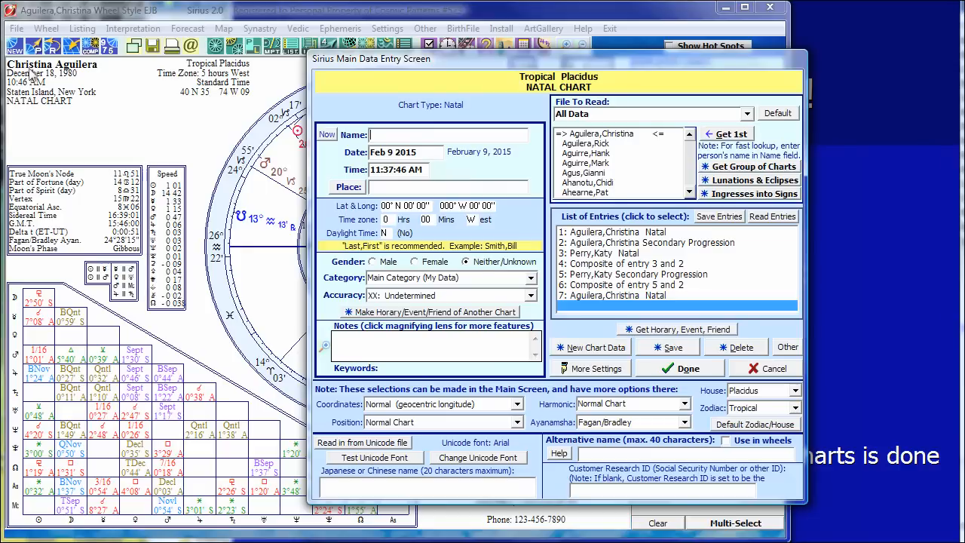
Add two more Aguilera,Christina natal charts as entries 8 and 9, and finish the data entry.
type("aguilera")
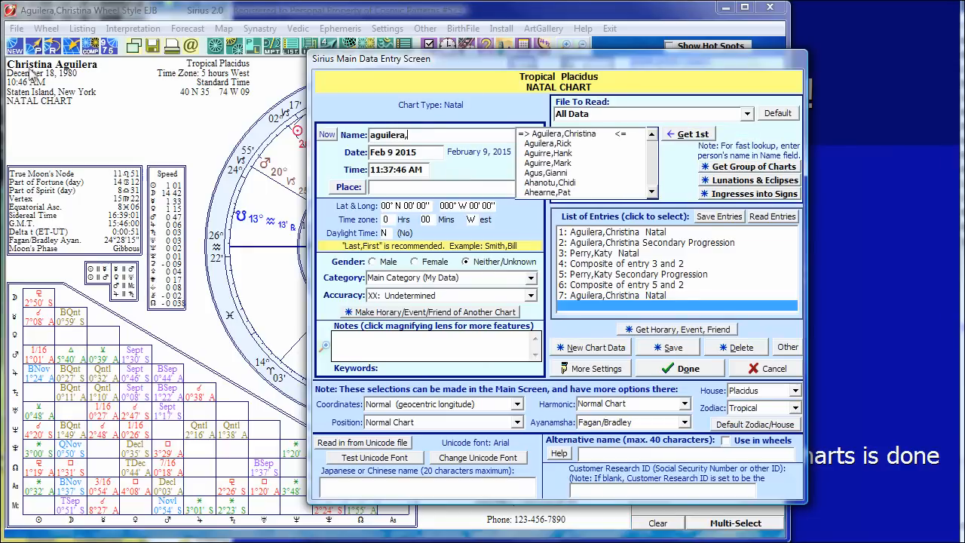
type(",c")
key("Return")
type("agu")
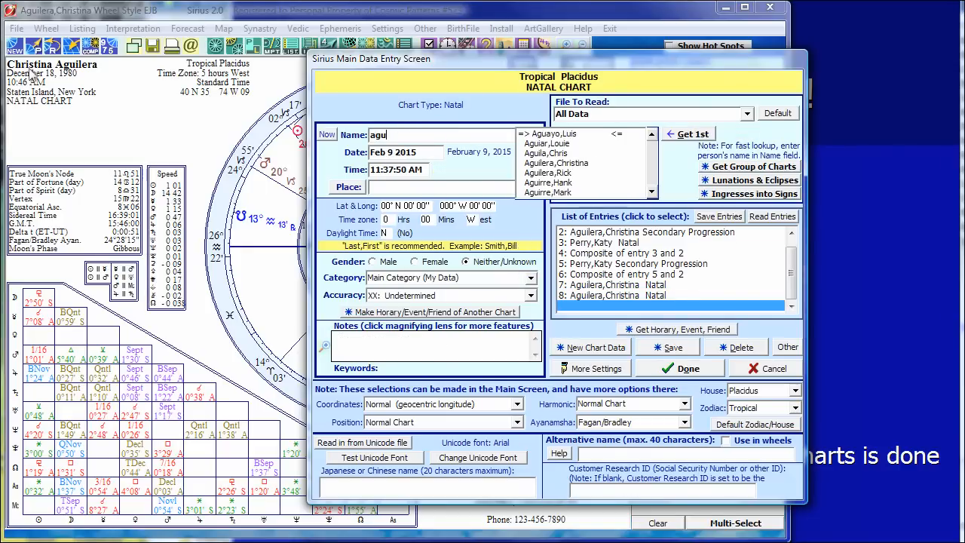
type("ilera,c")
key("Return")
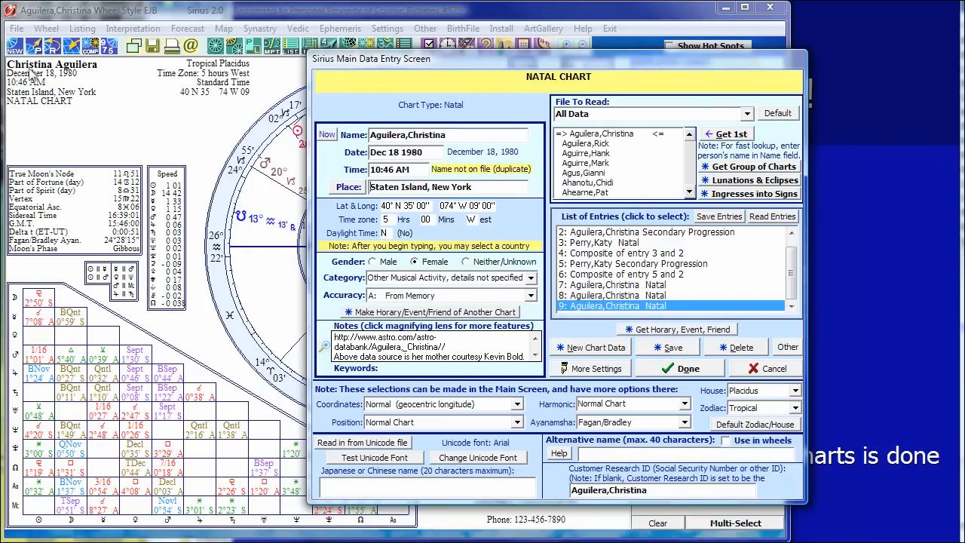
key("Return")
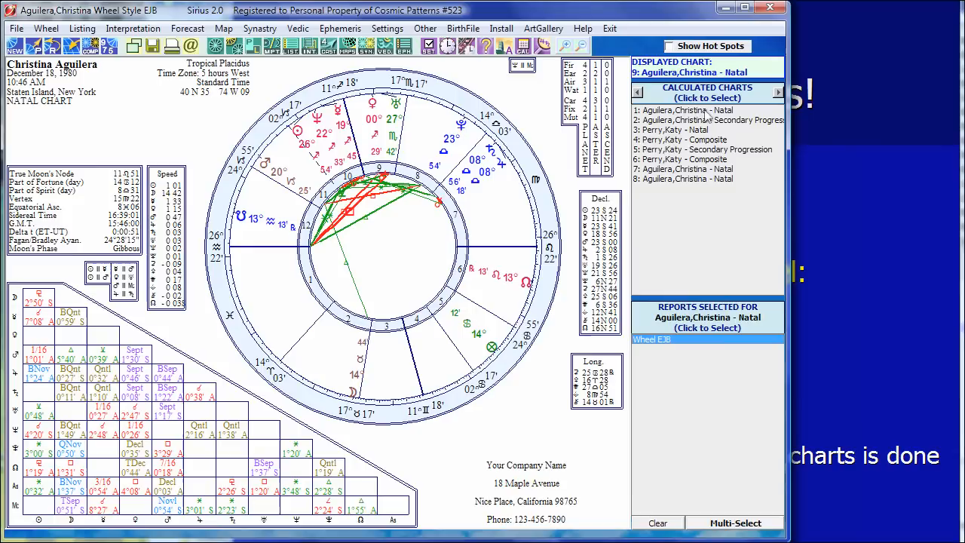
Convert natal chart 7 of Aguilera,Christina to heliocentric coordinates, removing the house cusp lines and positions from the wheel.
left_click(667, 171)
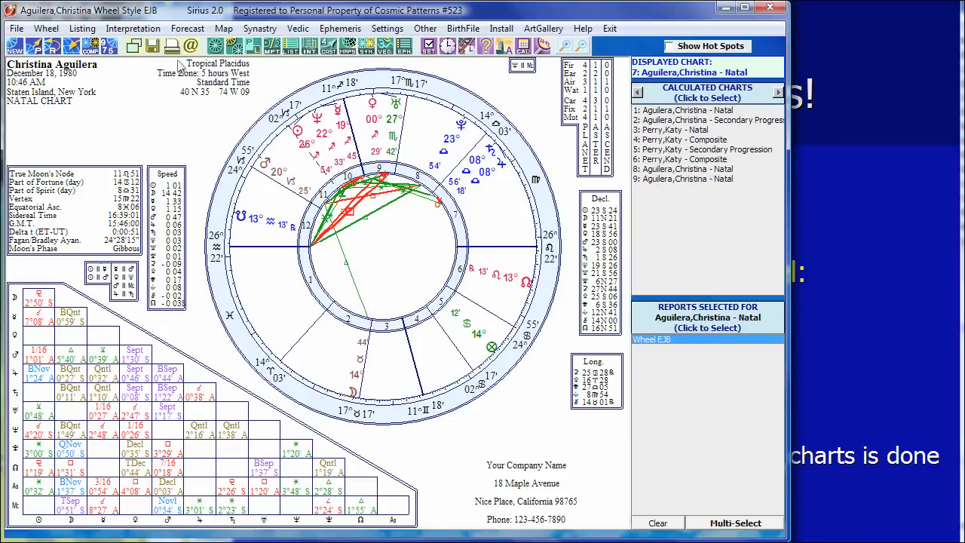
left_click(429, 48)
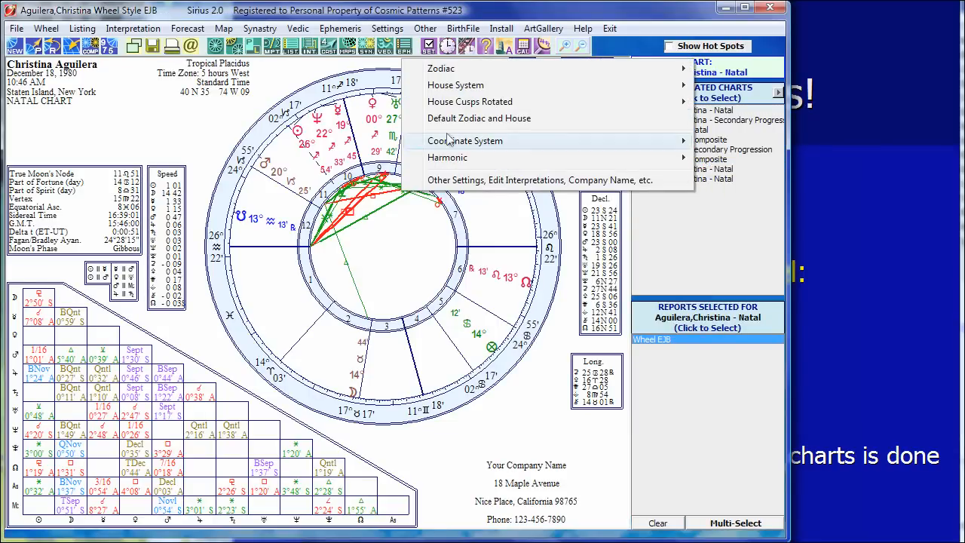
mouse_move(451, 142)
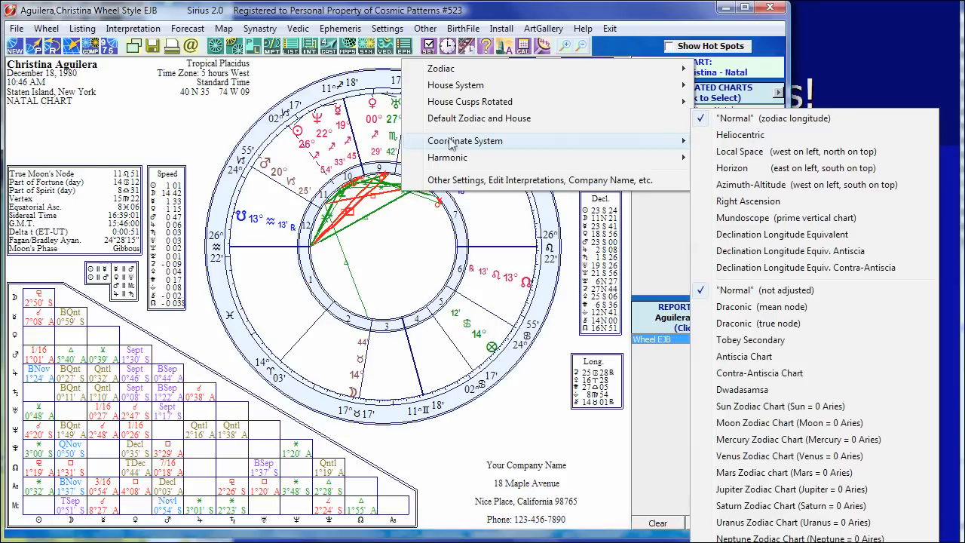
left_click(750, 136)
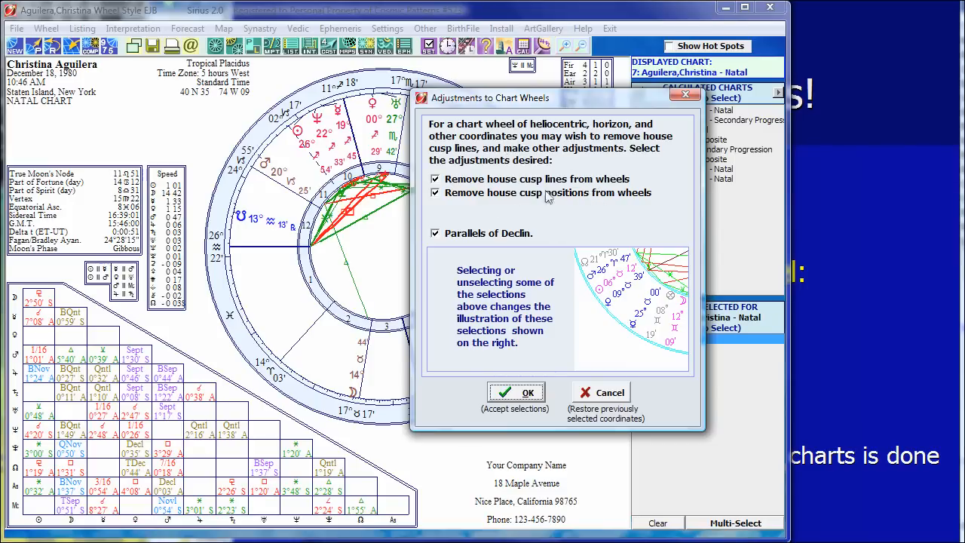
left_click(512, 390)
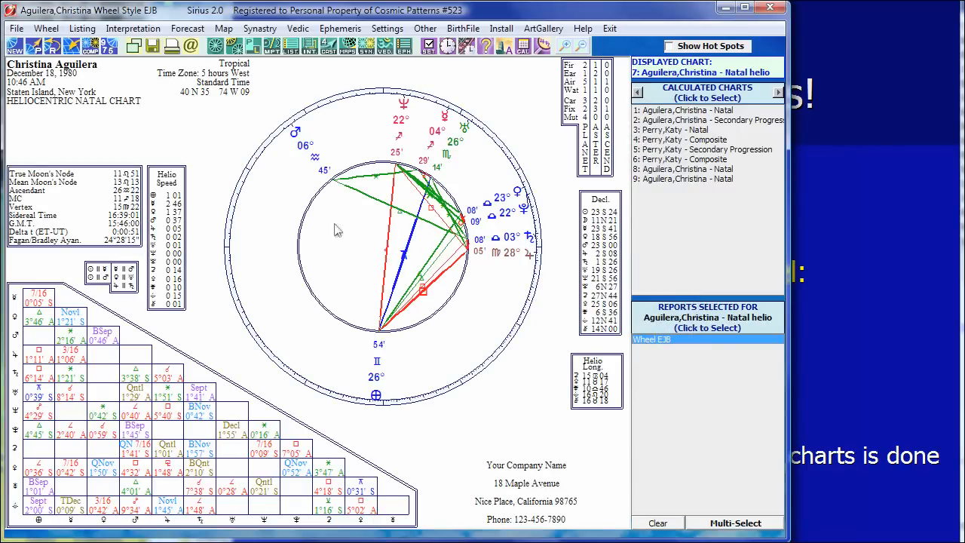
Convert natal chart 8 of Aguilera,Christina to the Sidereal zodiac.
left_click(679, 171)
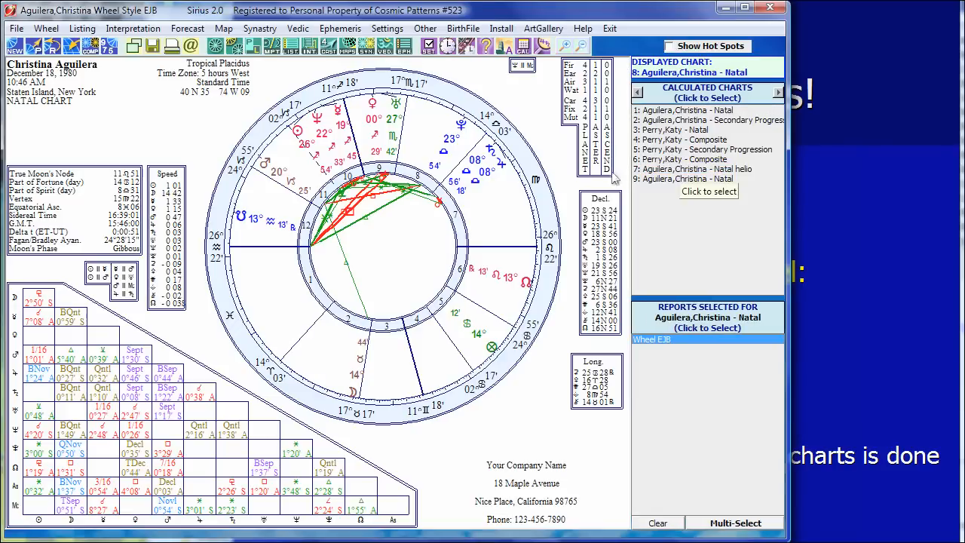
left_click(429, 50)
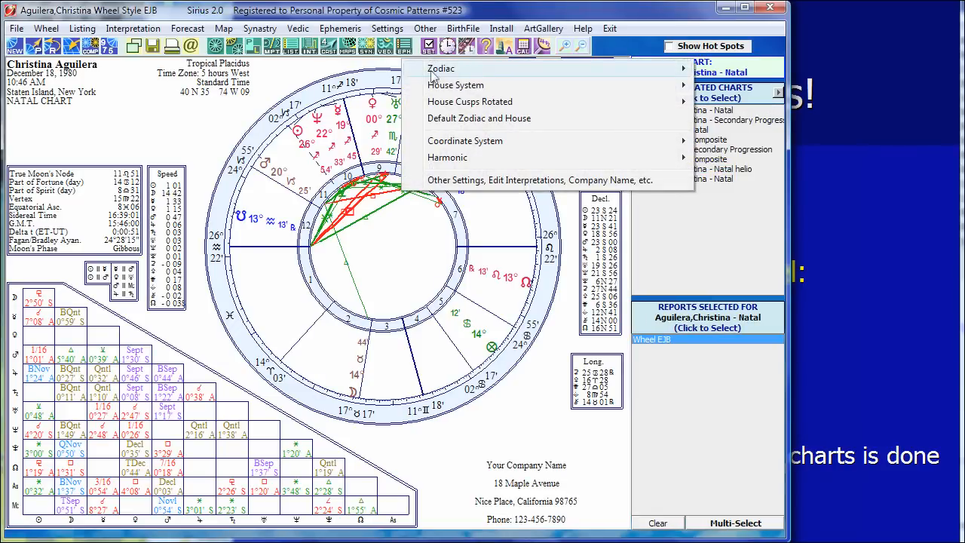
mouse_move(441, 69)
left_click(733, 85)
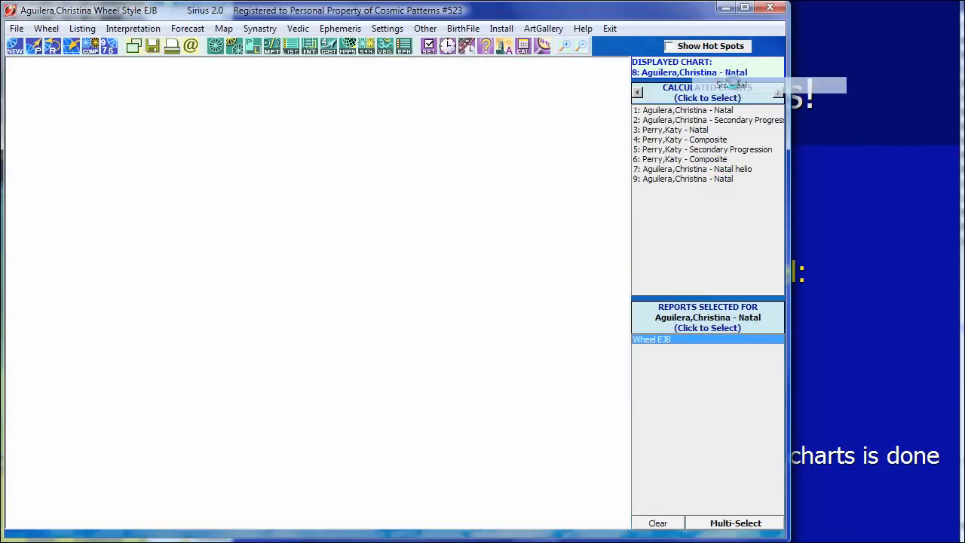
Convert natal chart 9 of Aguilera,Christina to Draconic (true node), keeping the house cusp lines and positions.
left_click(683, 183)
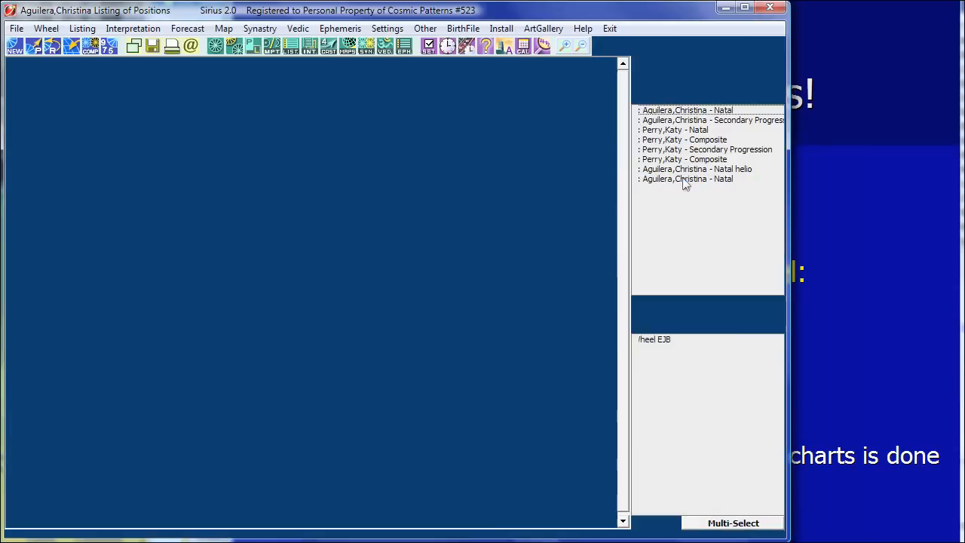
left_click(428, 46)
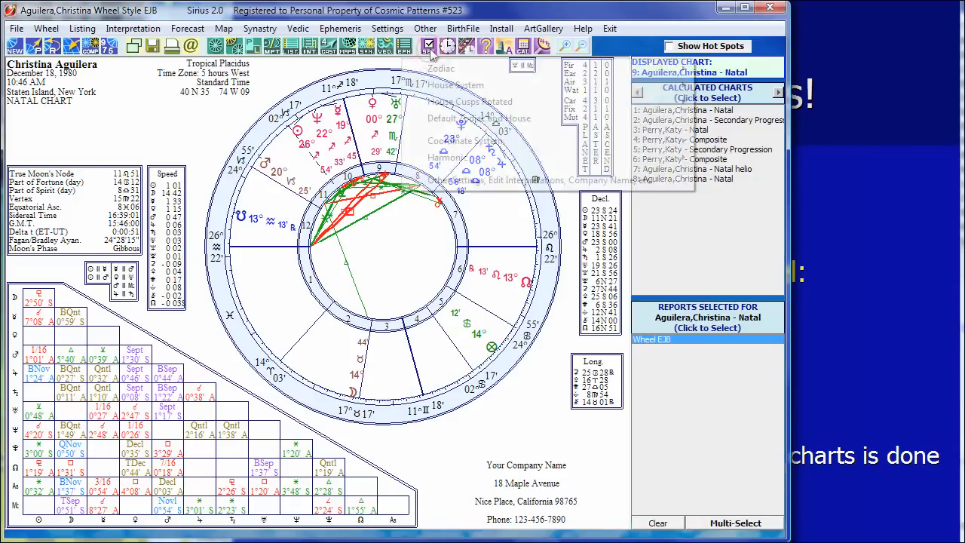
mouse_move(464, 148)
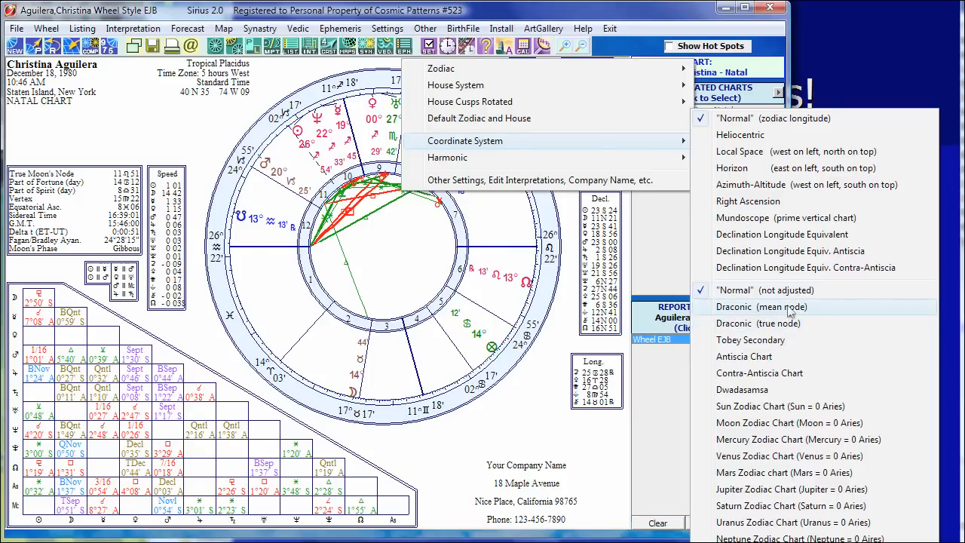
left_click(749, 323)
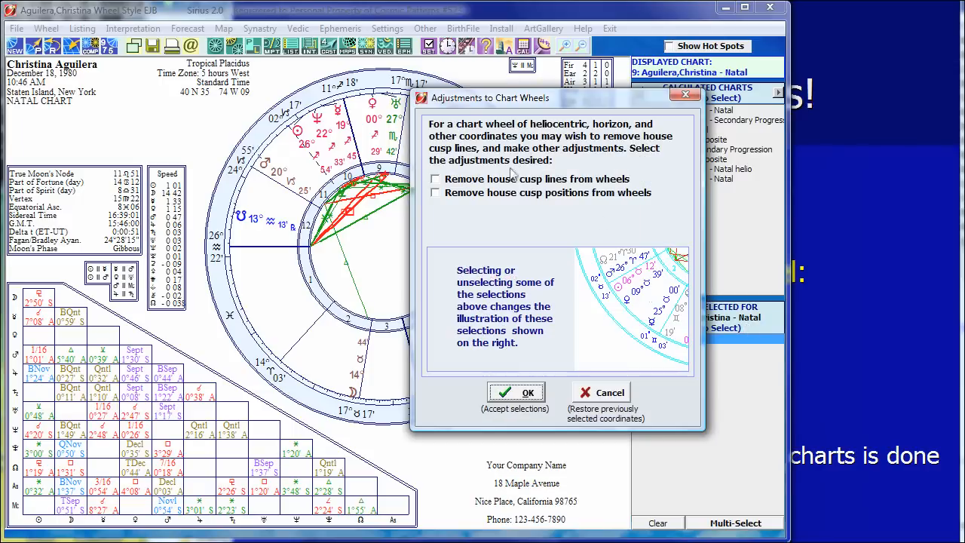
left_click(524, 394)
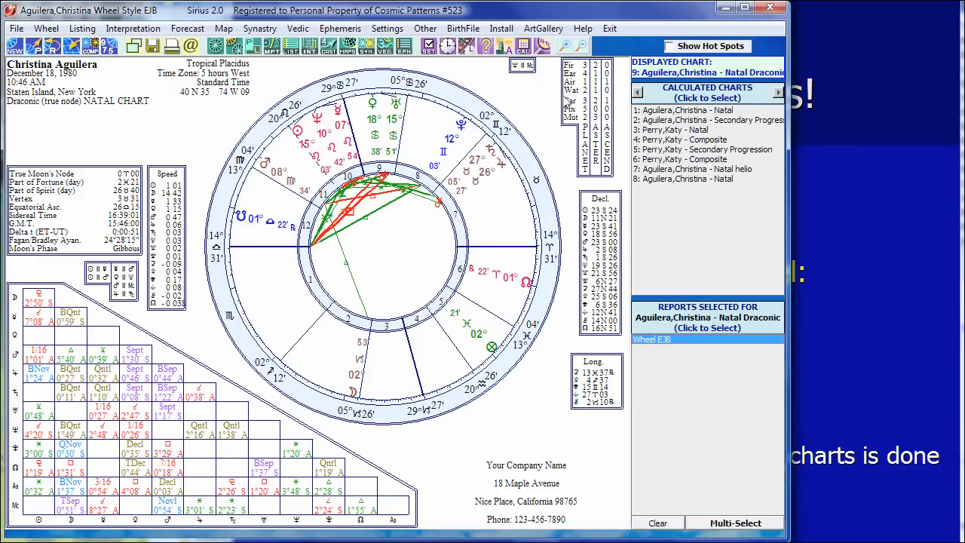
Create a BiWheel with Aguilera,Christina's natal chart 1 in the inner ring and heliocentric chart 7 in the outer ring.
left_click(677, 171)
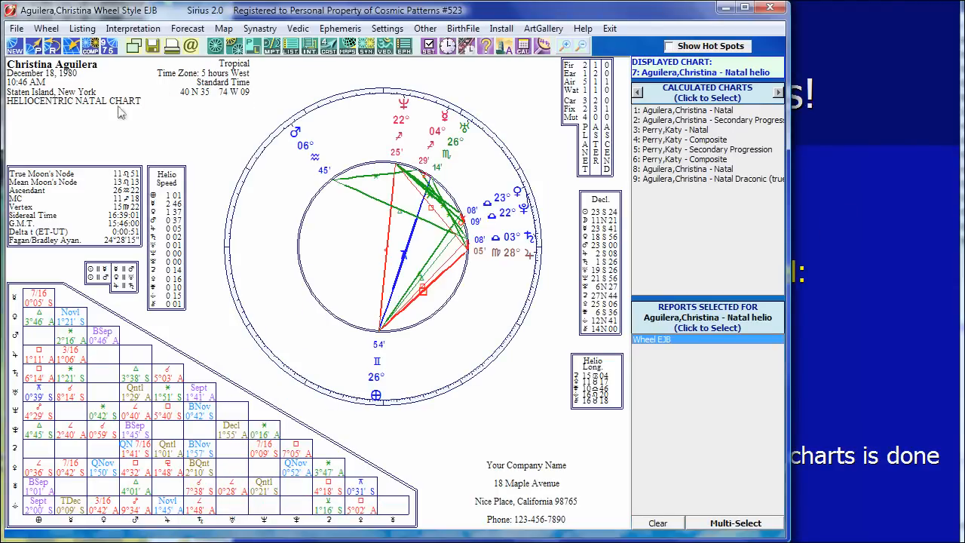
left_click(234, 45)
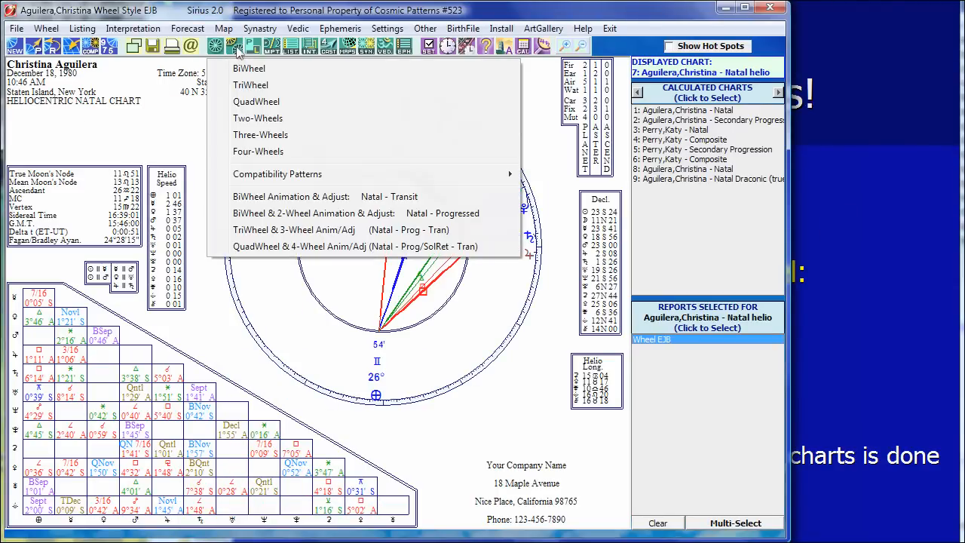
left_click(243, 68)
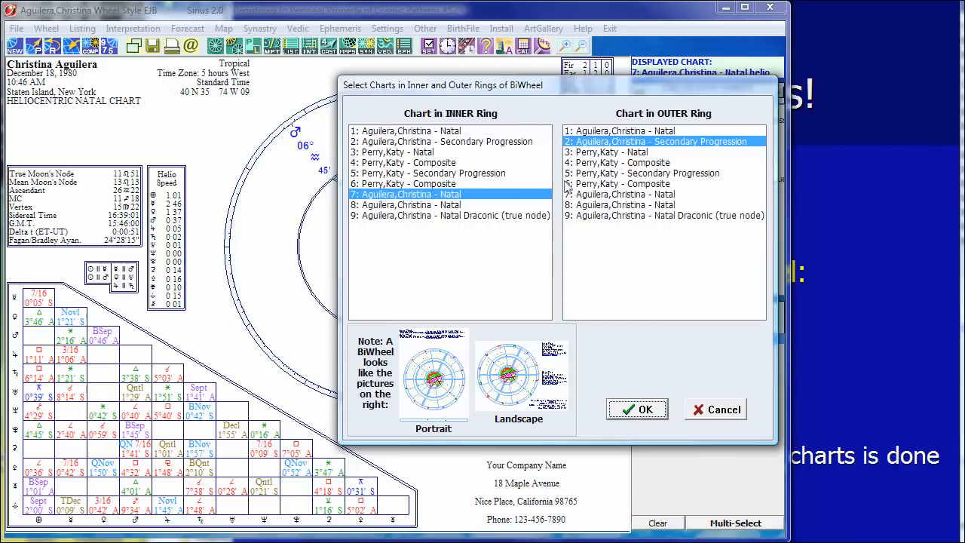
left_click(427, 134)
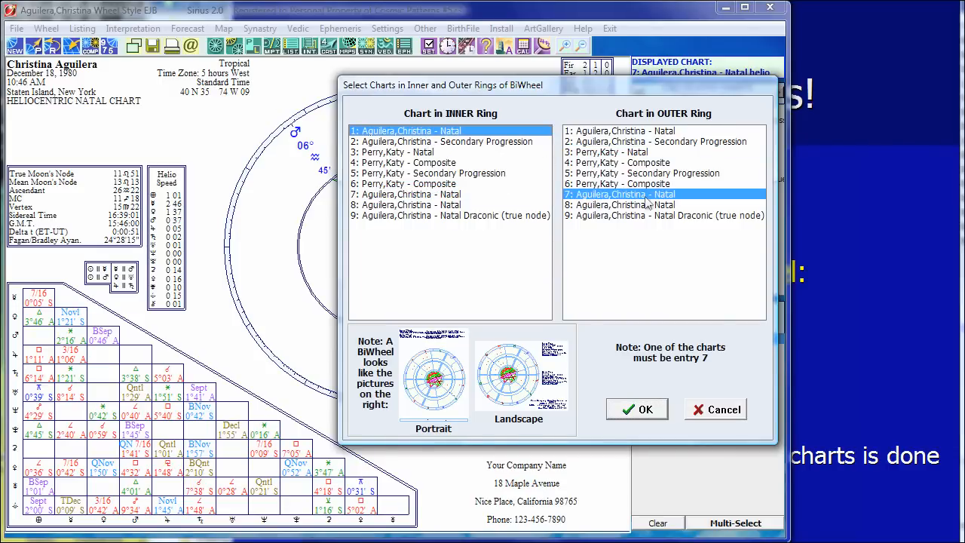
left_click(646, 409)
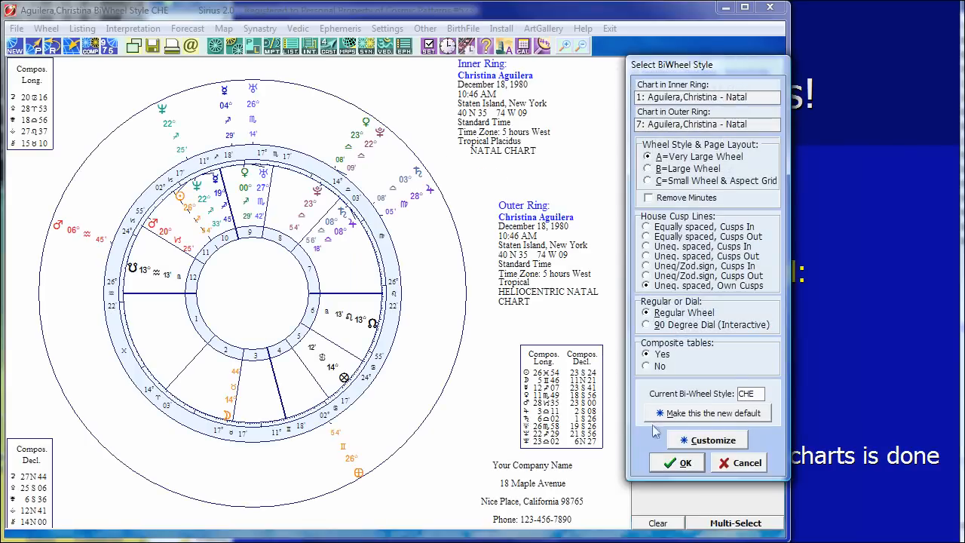
left_click(671, 462)
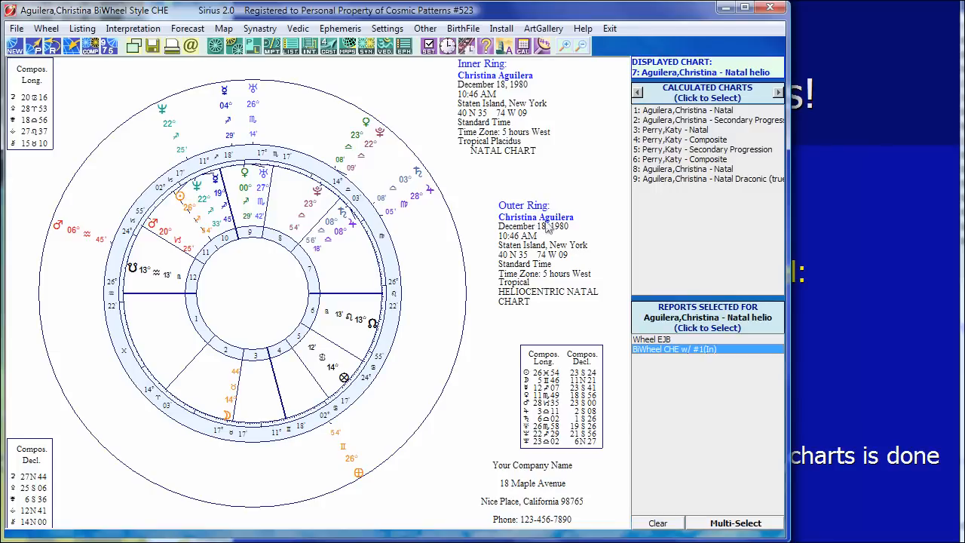
Create a BiWheel with Aguilera,Christina's tropical natal chart 1 in the inner ring and sidereal chart 8 in the outer ring.
left_click(667, 169)
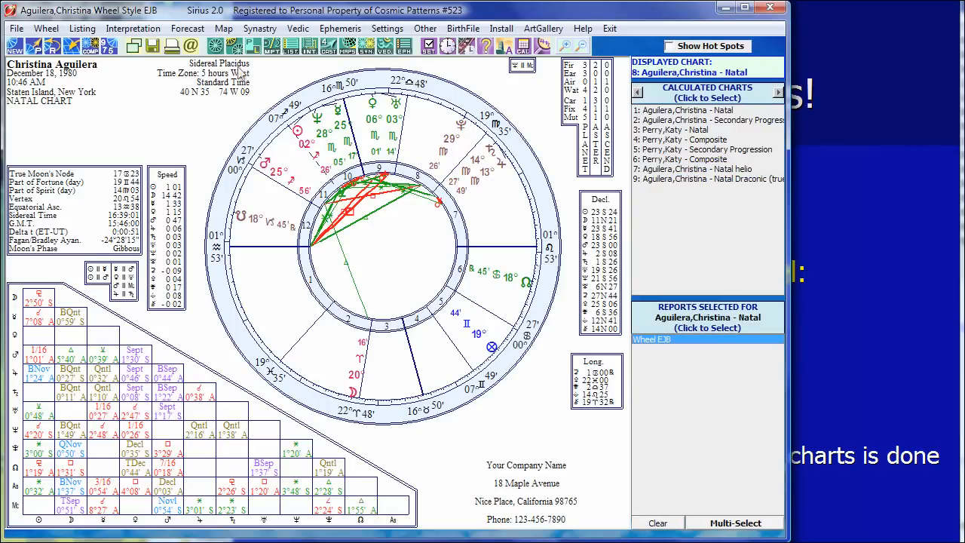
left_click(219, 45)
left_click(239, 68)
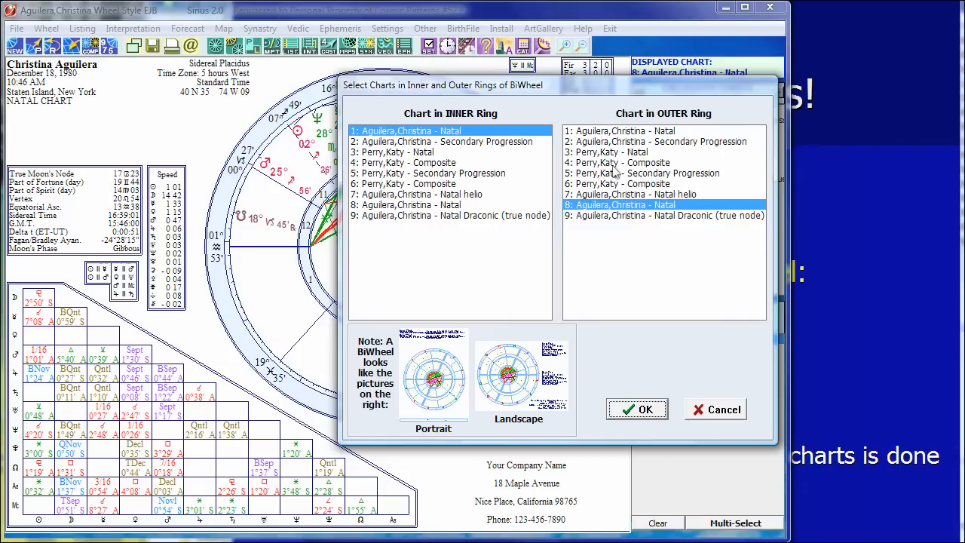
left_click(637, 410)
left_click(674, 461)
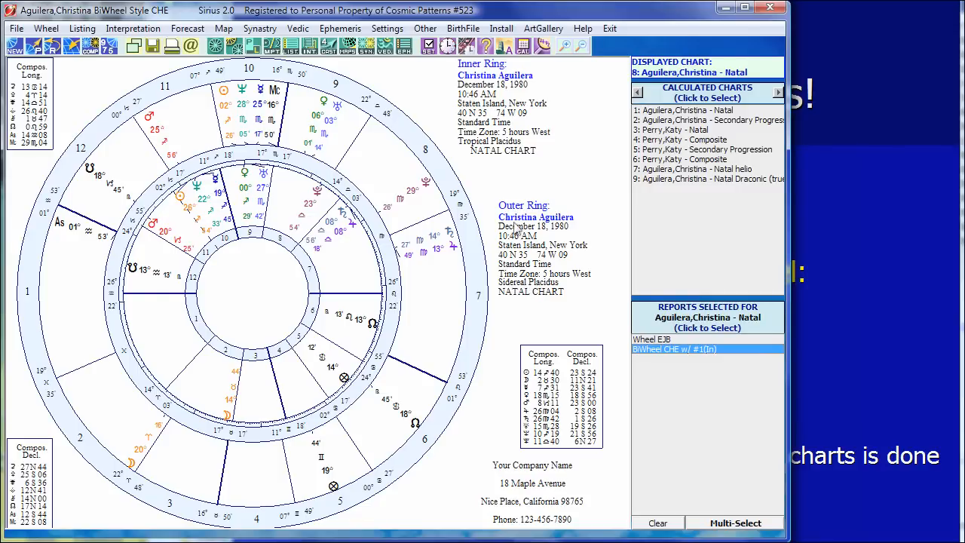
Create a BiWheel with Aguilera,Christina's natal chart 1 in the inner ring and draconic chart 9 in the outer ring, then return to the slides.
left_click(684, 181)
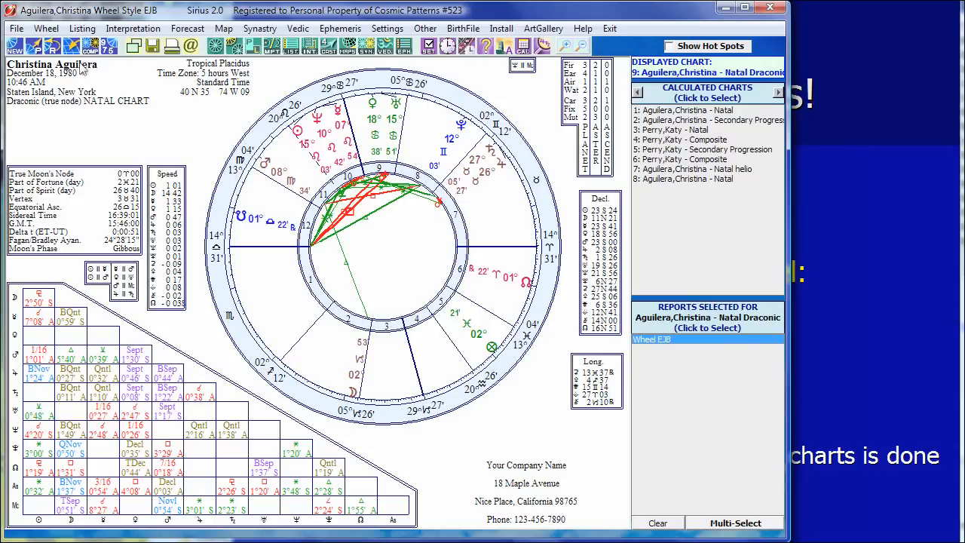
left_click(235, 47)
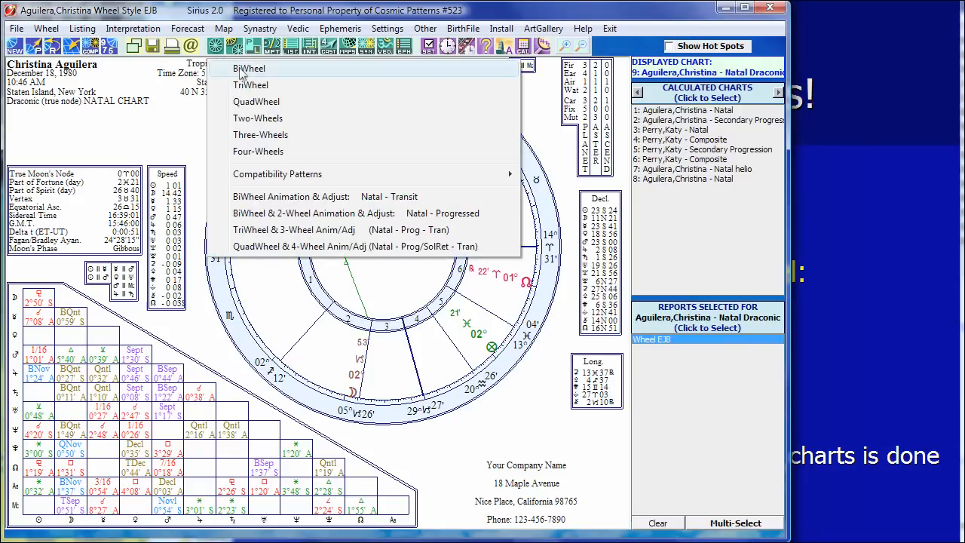
left_click(241, 71)
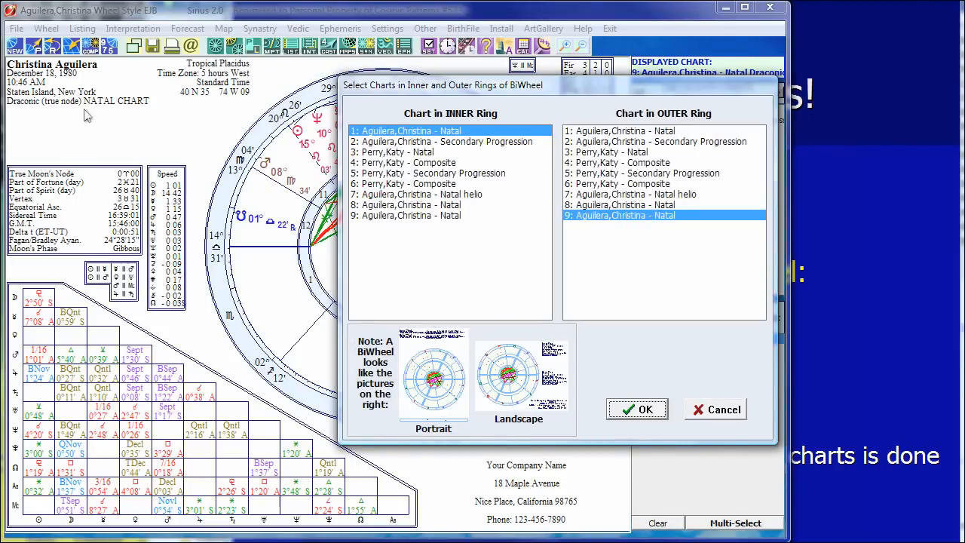
left_click(643, 410)
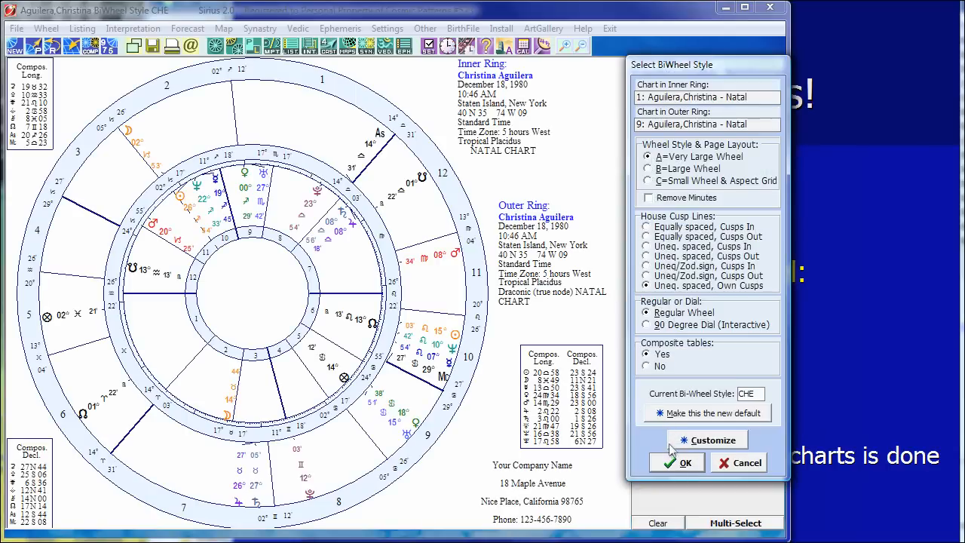
left_click(672, 461)
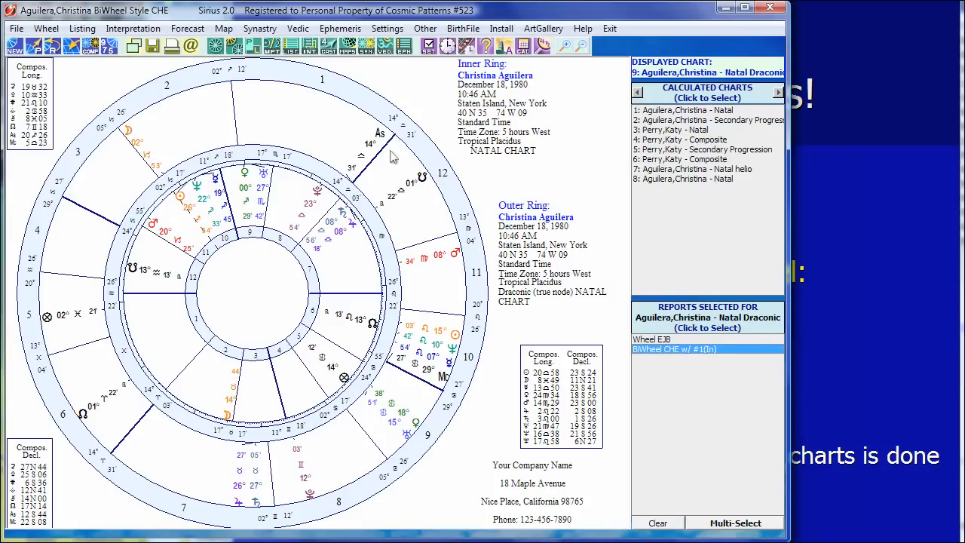
left_click(843, 173)
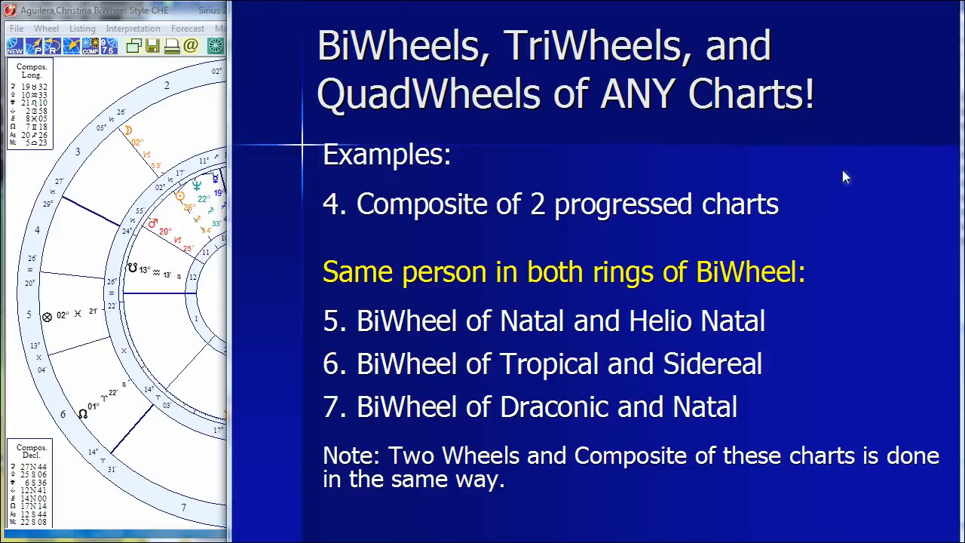
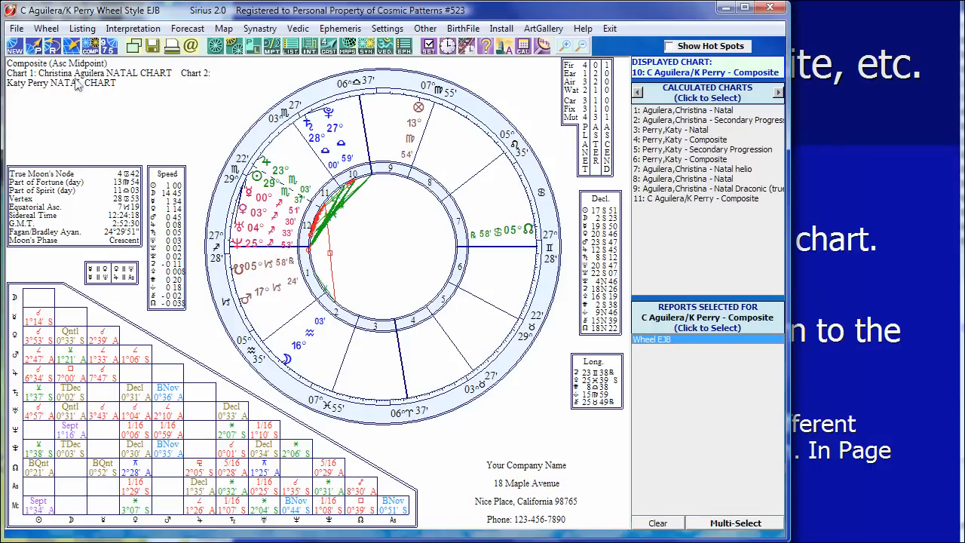
Create a 2015 Solar Return for Staten Island, New York, from the C Aguilera/K Perry composite chart 10.
left_click(57, 47)
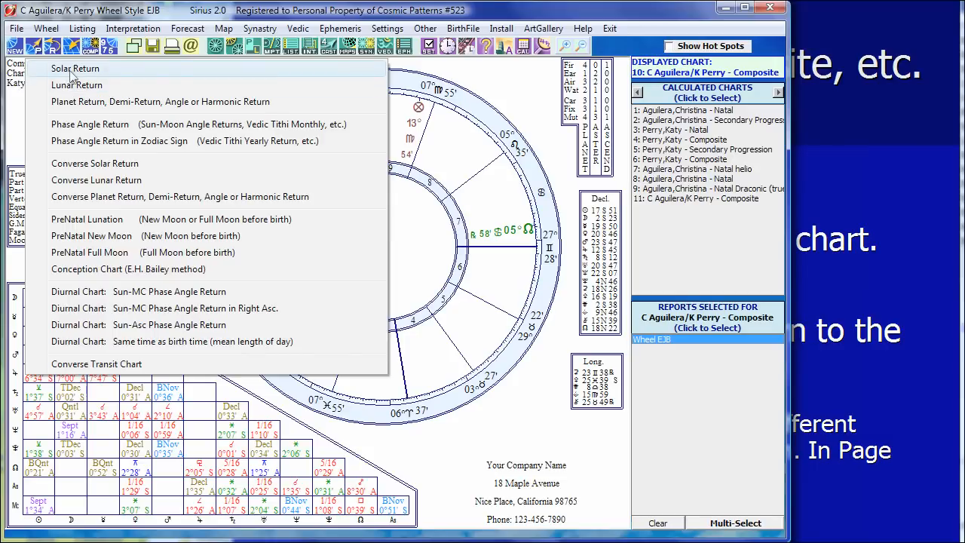
left_click(74, 70)
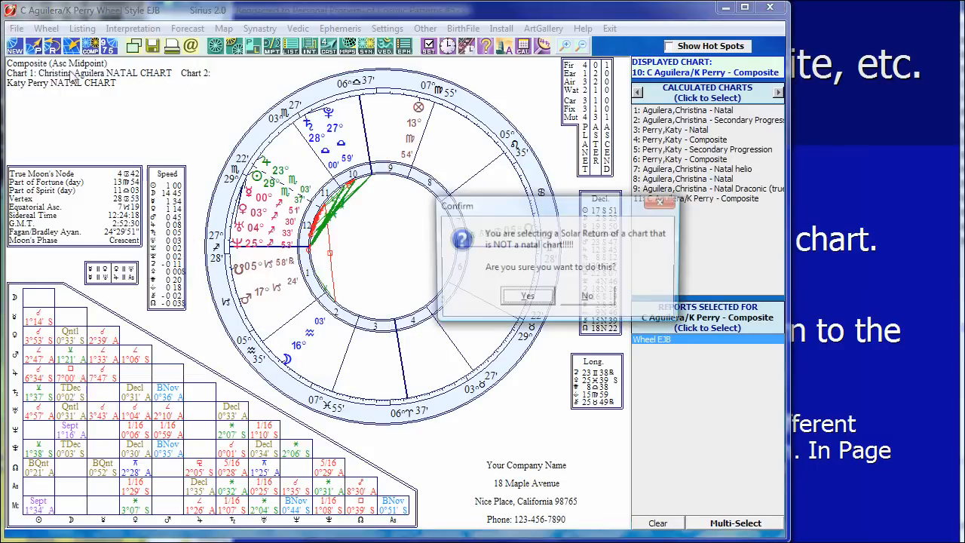
left_click(527, 297)
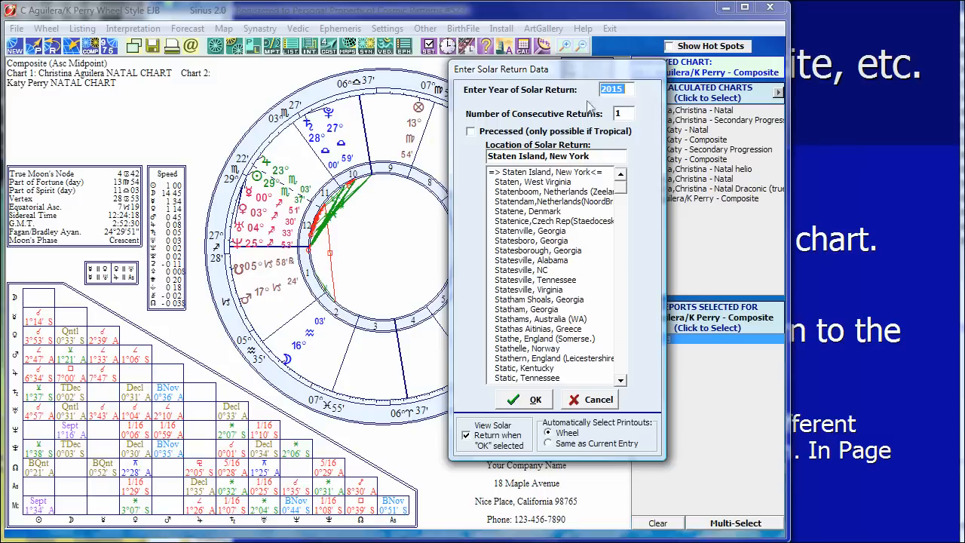
left_click_drag(581, 72, 663, 75)
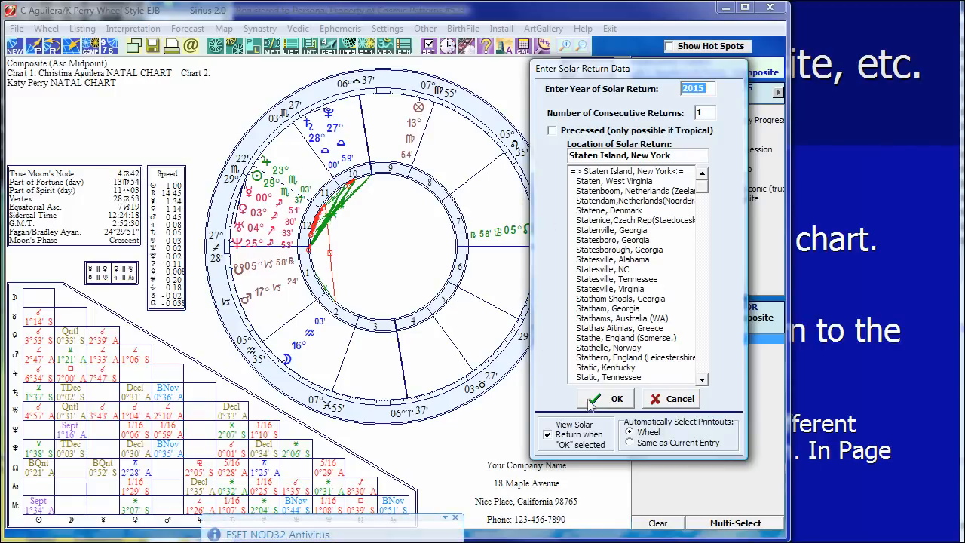
left_click(623, 400)
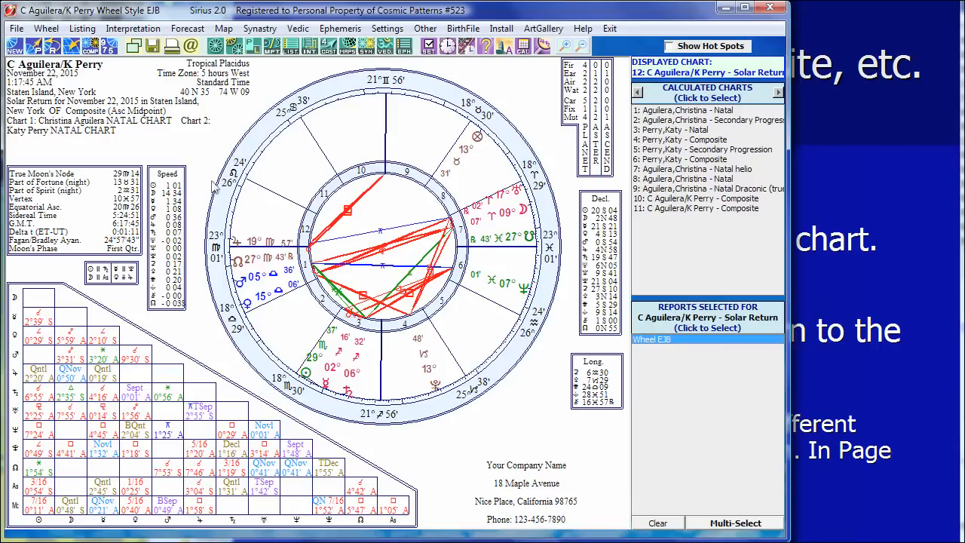
Create the 9th harmonic chart of the C Aguilera/K Perry composite's solar return, then return to the slides.
left_click(110, 49)
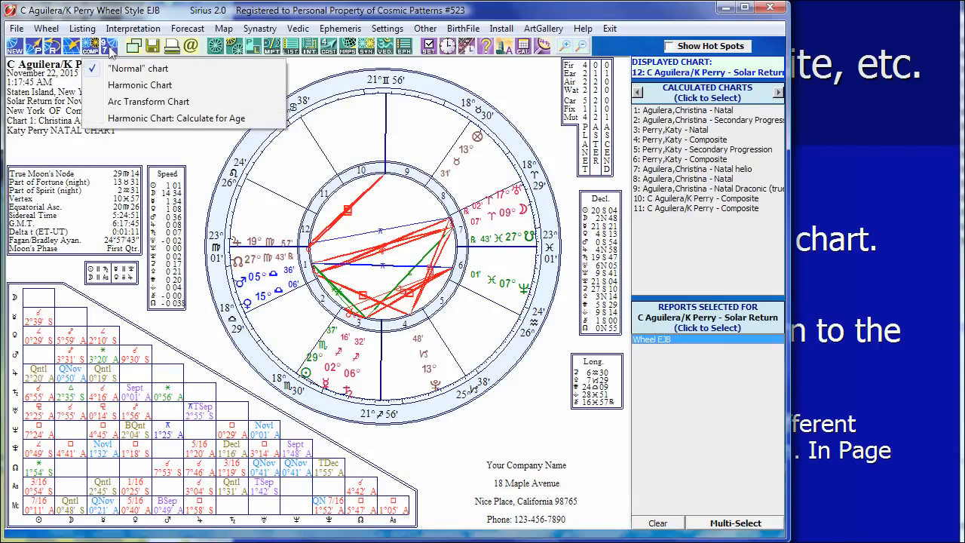
left_click(118, 85)
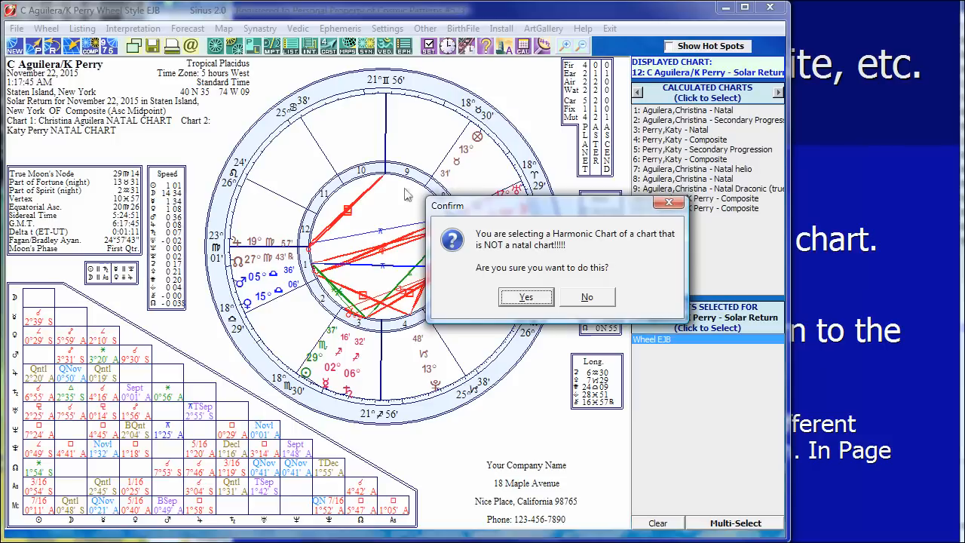
left_click(525, 297)
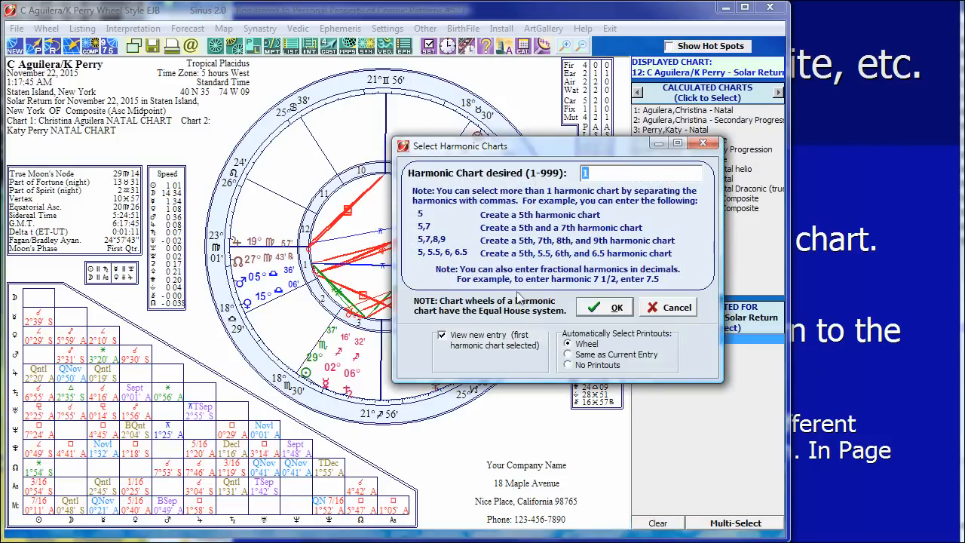
left_click(601, 304)
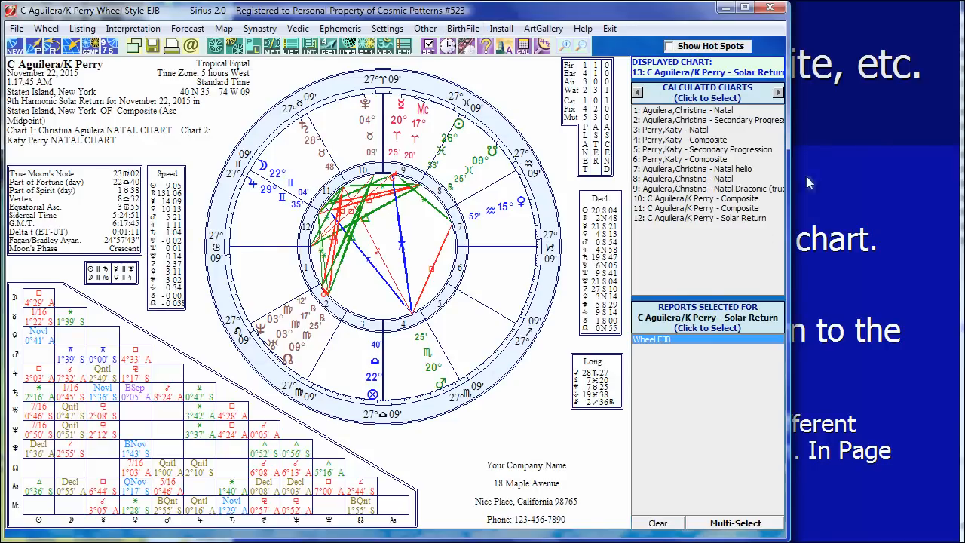
left_click(872, 188)
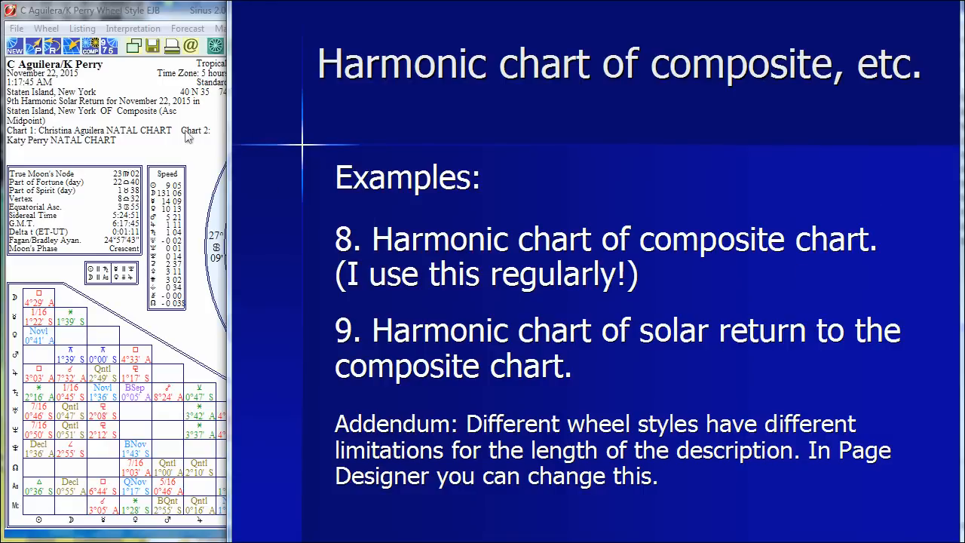
Switch back to Sirius and change the harmonic chart's wheel style to N=Very big, Simple II.
key("alt+Tab")
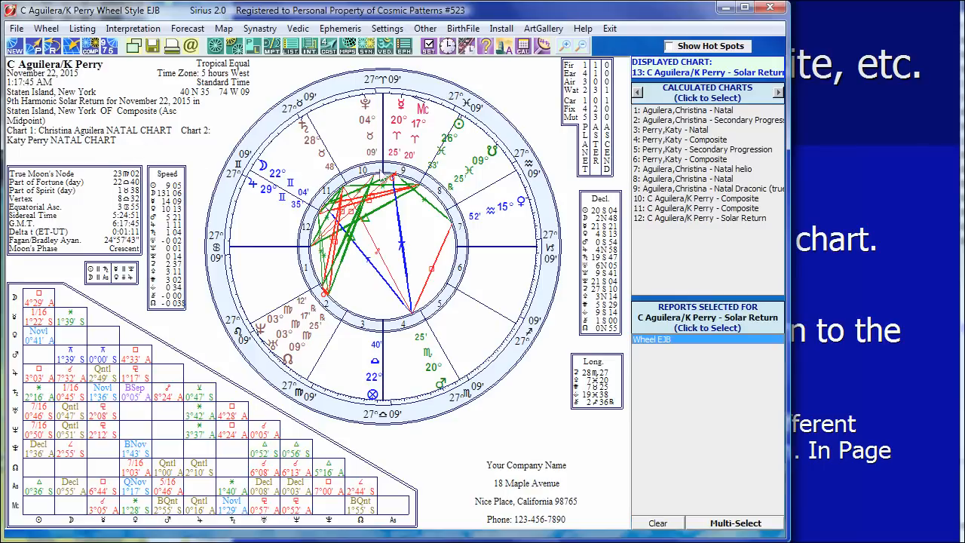
left_click(343, 171)
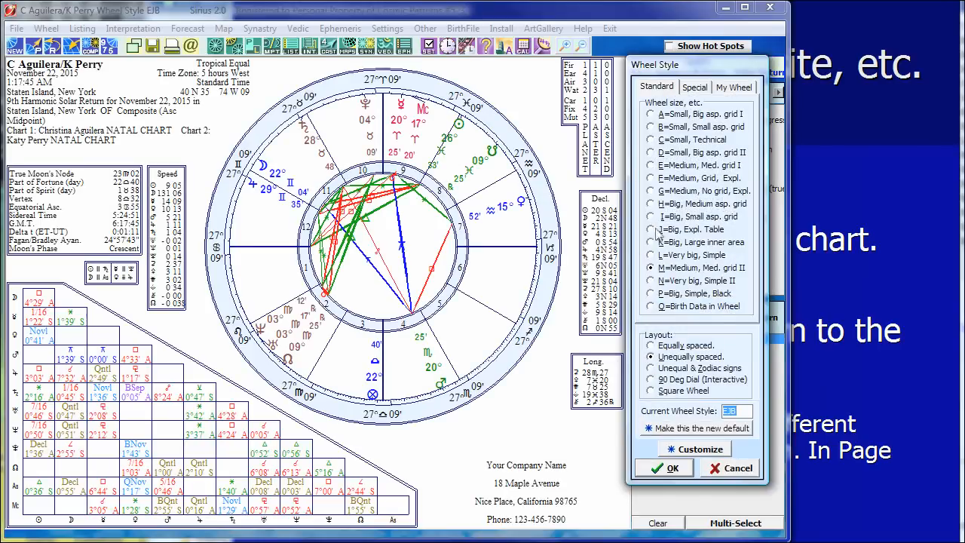
left_click(696, 283)
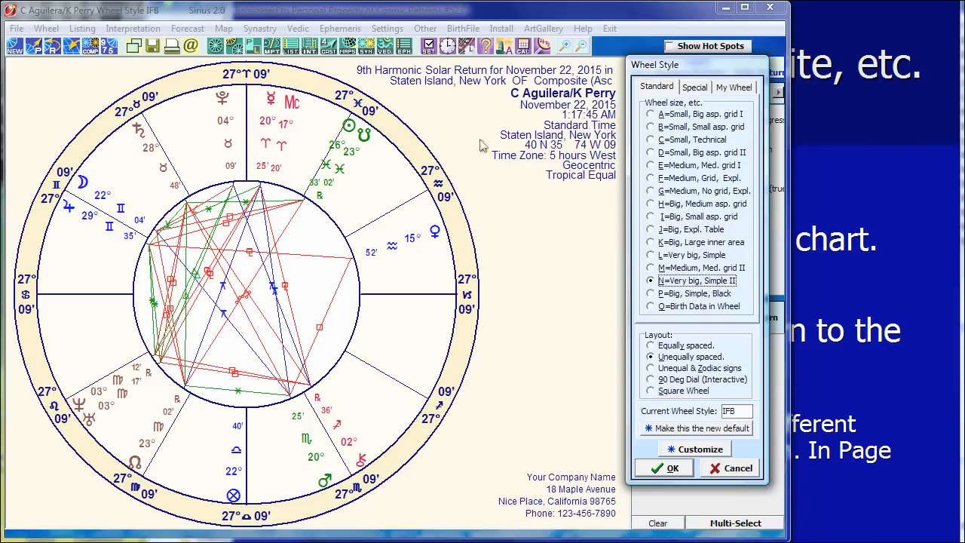
Open the Page Designer for this wheel style and bring up the specific location settings of the landscape birth data.
left_click(688, 450)
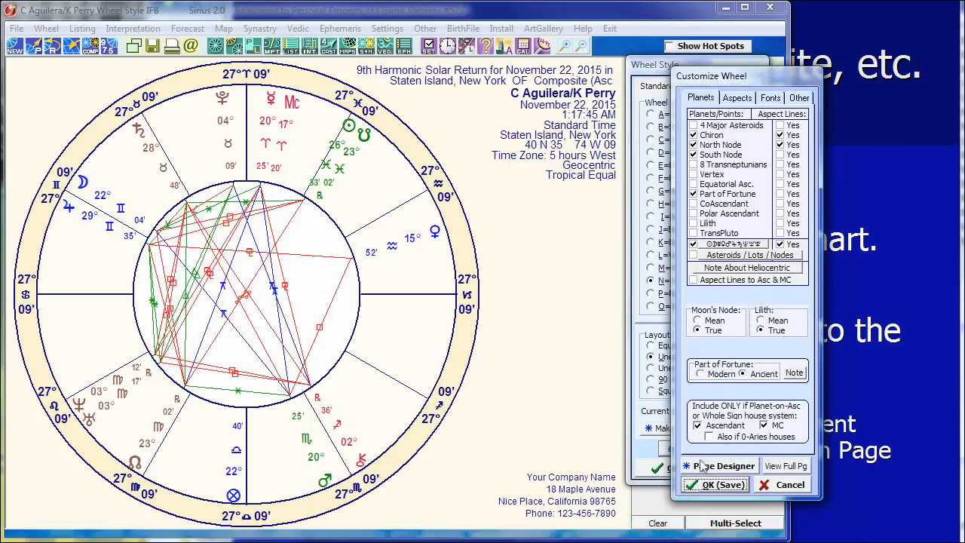
left_click(701, 466)
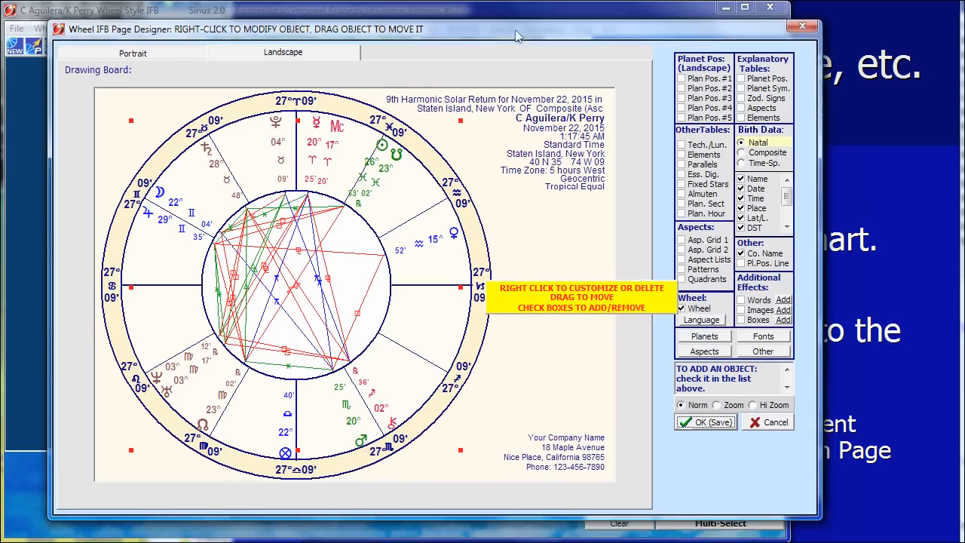
scroll(751, 227, "down", 2)
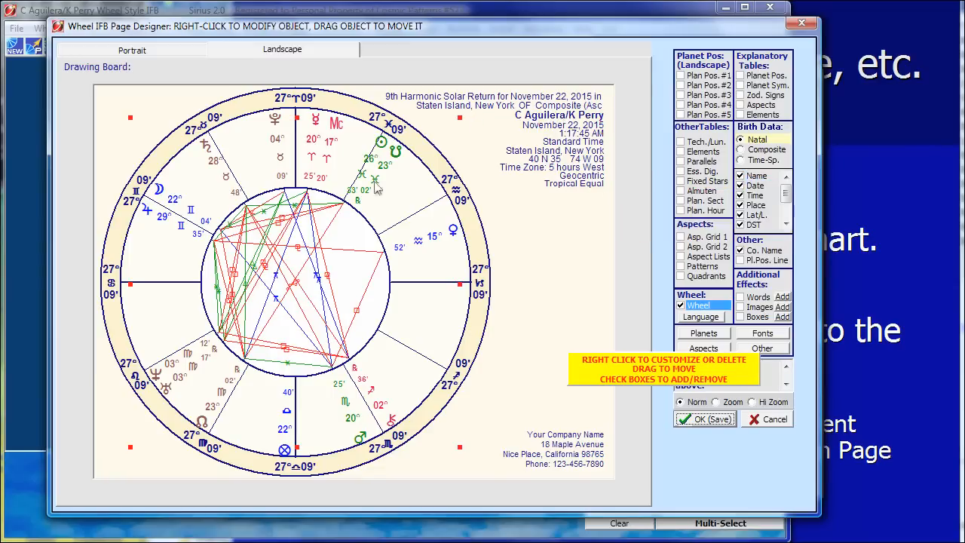
right_click(540, 119)
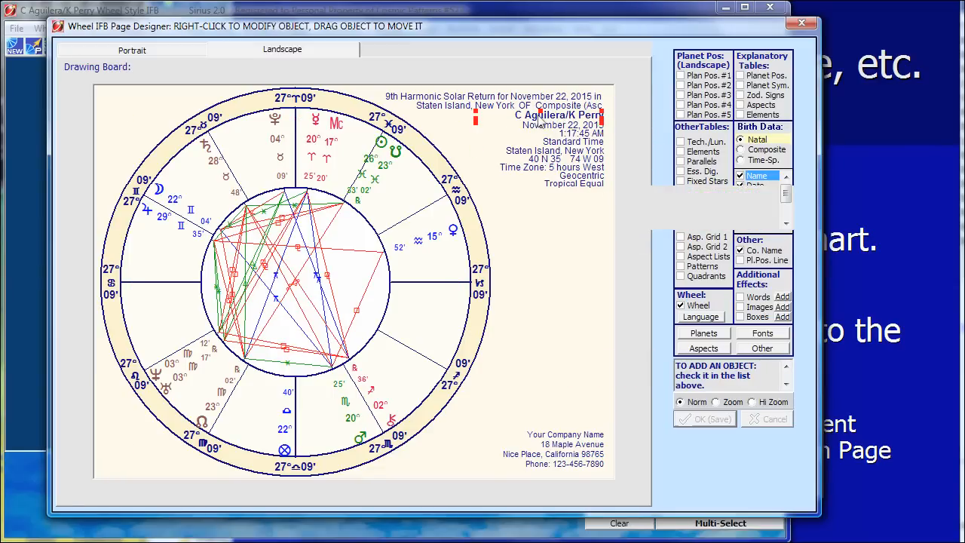
left_click_drag(404, 34, 523, 76)
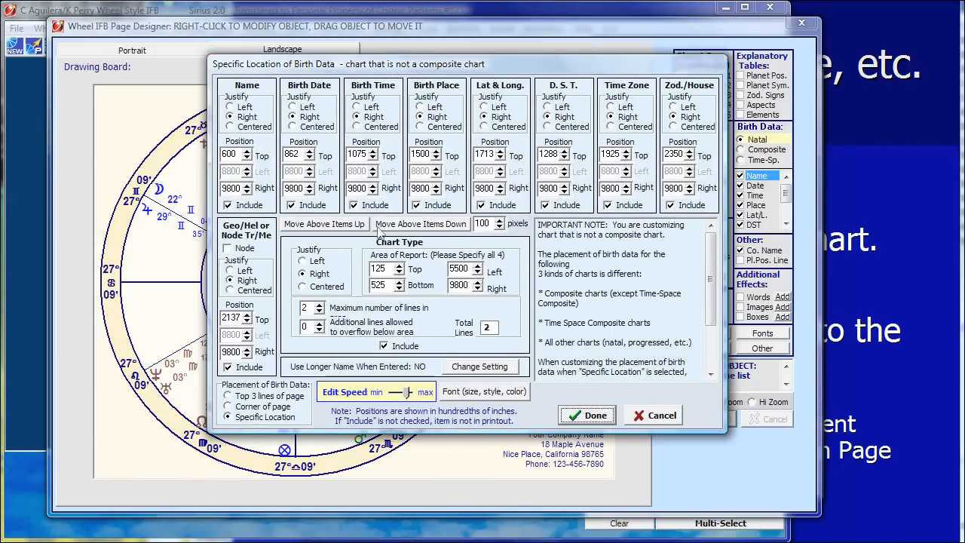
Move all birth data items down by 100 pixels twice and by 300 pixels once, placing the name at 1100 from the top.
left_click_drag(434, 67, 419, 215)
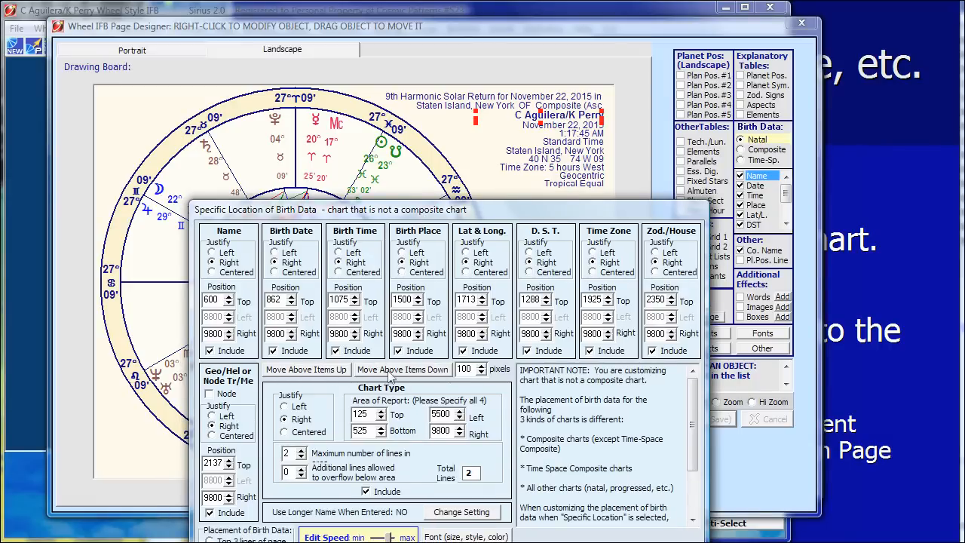
left_click(417, 371)
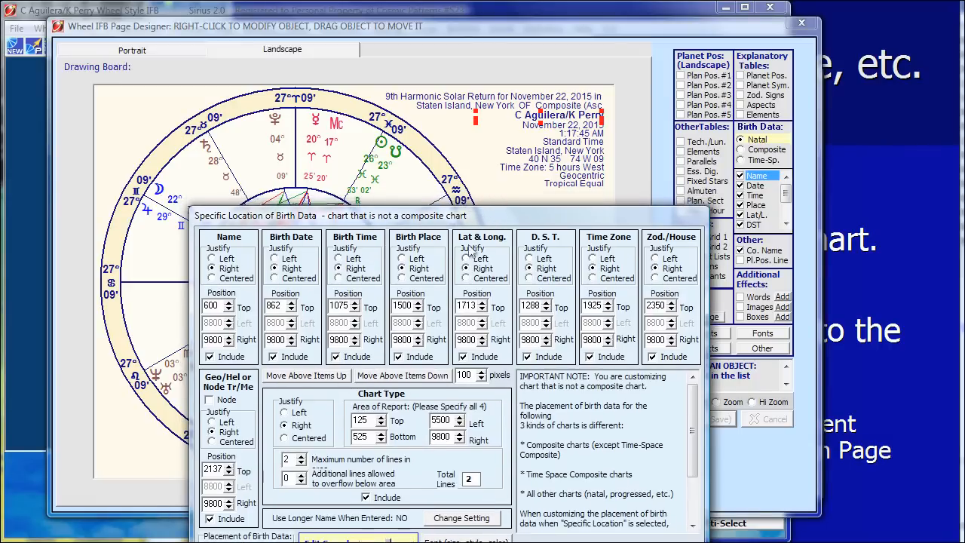
left_click(420, 376)
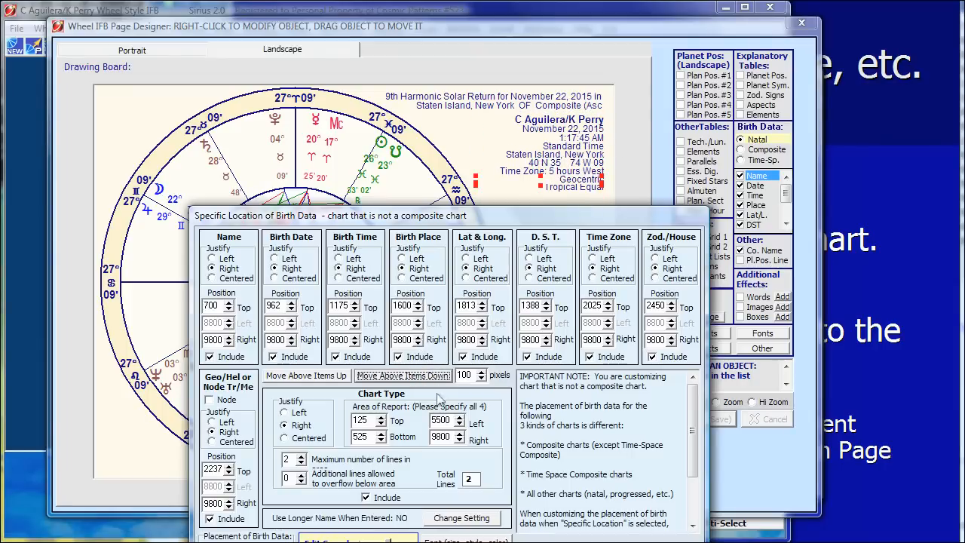
left_click(434, 378)
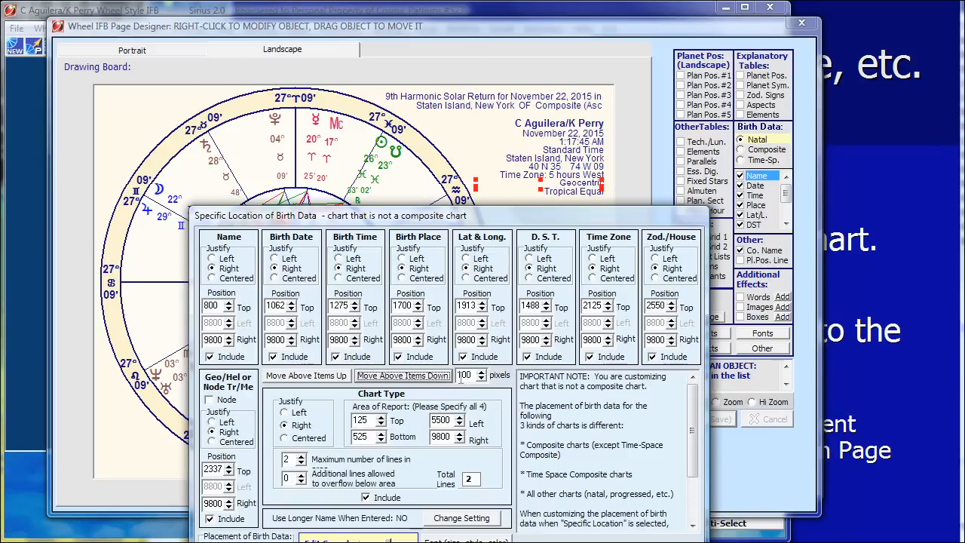
left_click_drag(460, 378, 451, 375)
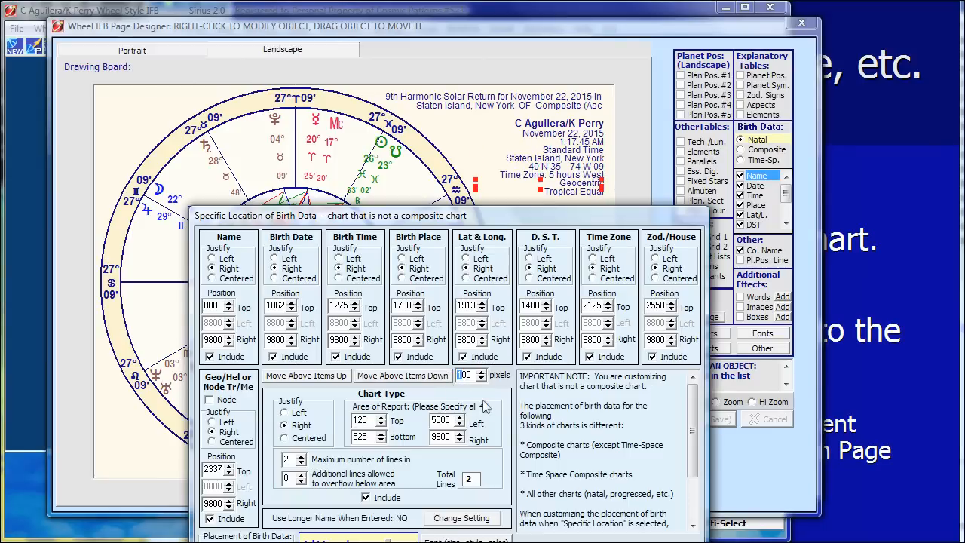
left_click(411, 379)
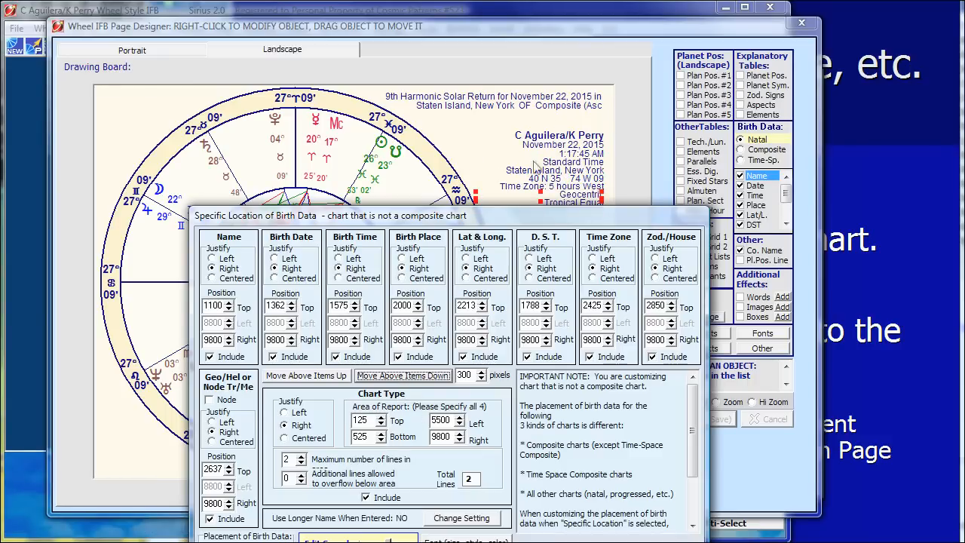
Set the Chart Type area's bottom position to 1175 and its maximum number of lines to 4.
left_click(381, 440)
left_click(382, 441)
left_click(382, 441)
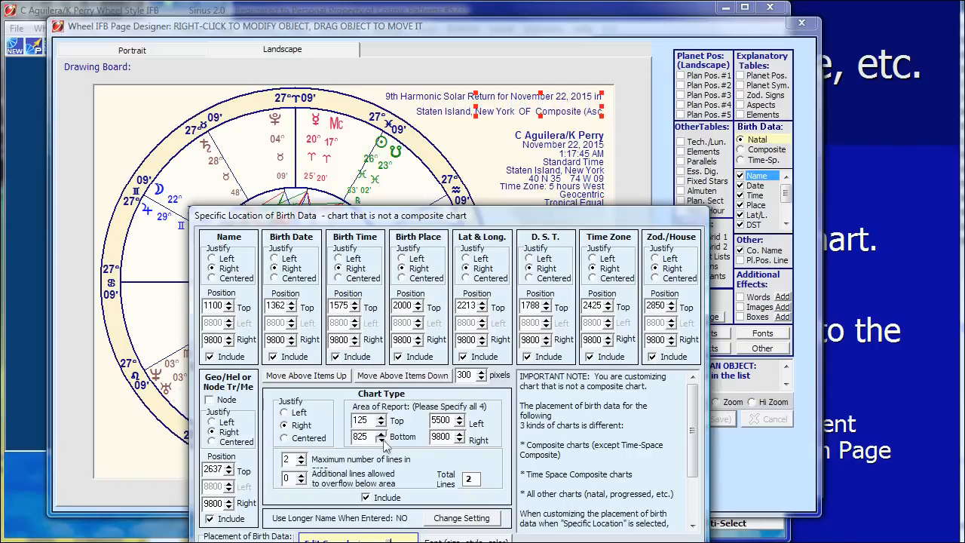
left_click(382, 441)
left_click(382, 440)
left_click(382, 441)
left_click(381, 440)
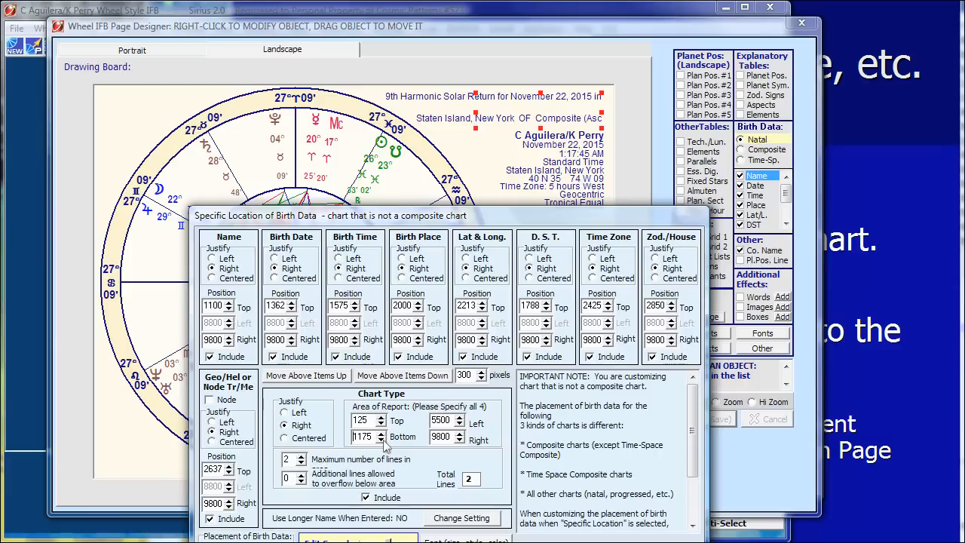
left_click(382, 441)
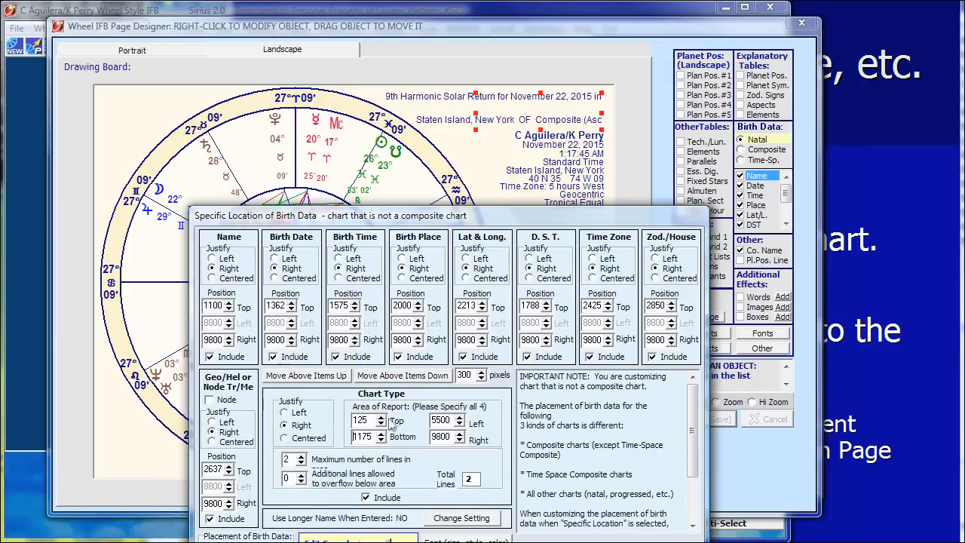
left_click(301, 457)
left_click(302, 456)
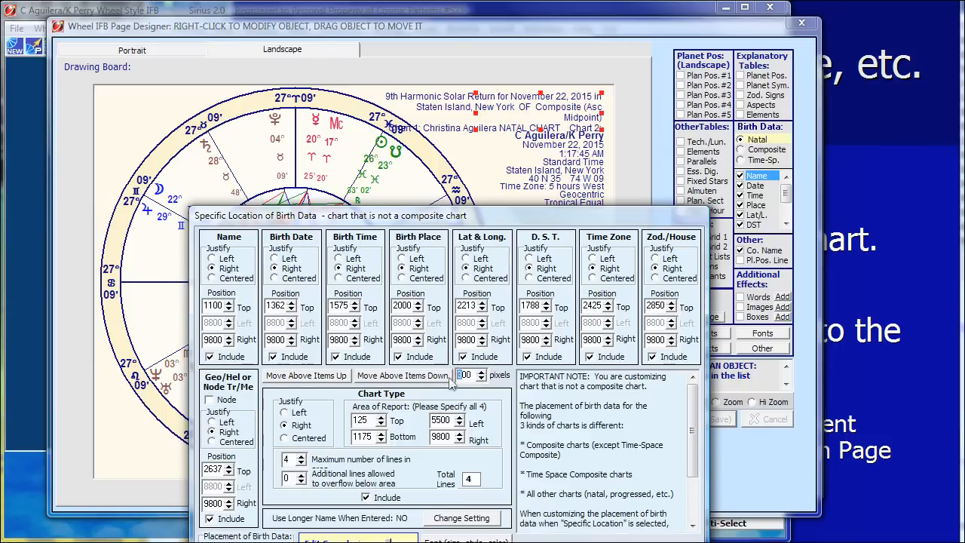
Move all birth data items down by another 300 pixels, placing the name at 1400 from the top.
left_click(412, 379)
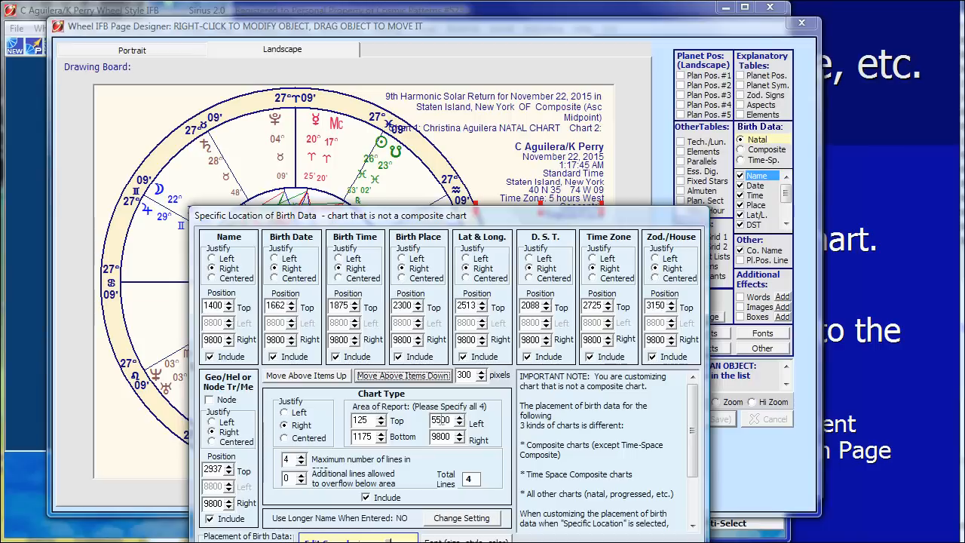
Try 4500, 3500, 7500 and 6500 as the Chart Type area's left position, and set it back to 5500.
left_click_drag(436, 421, 432, 420)
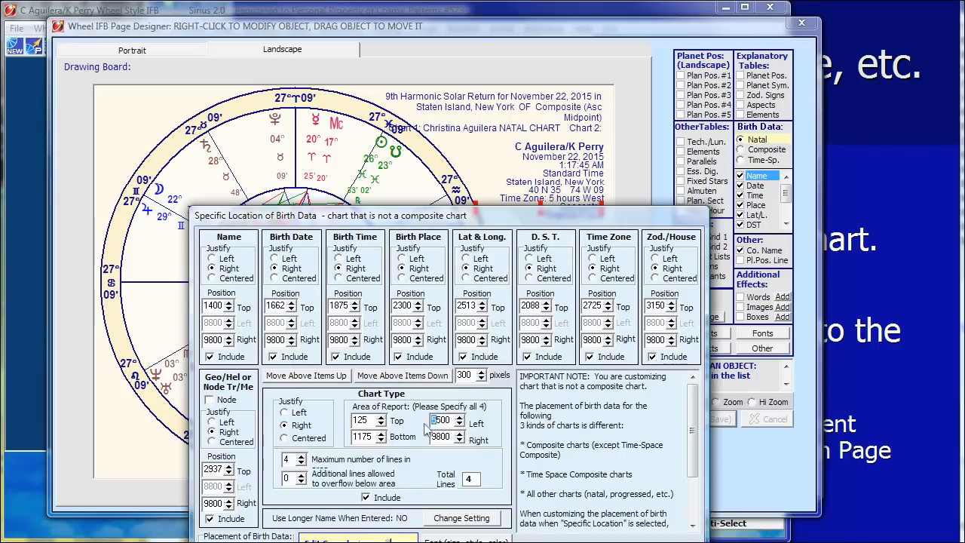
type("4")
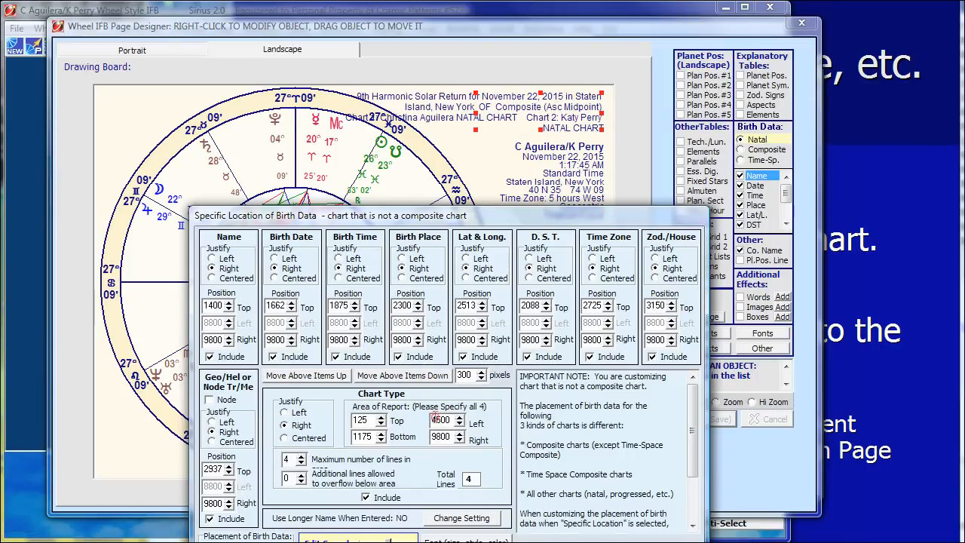
type("3")
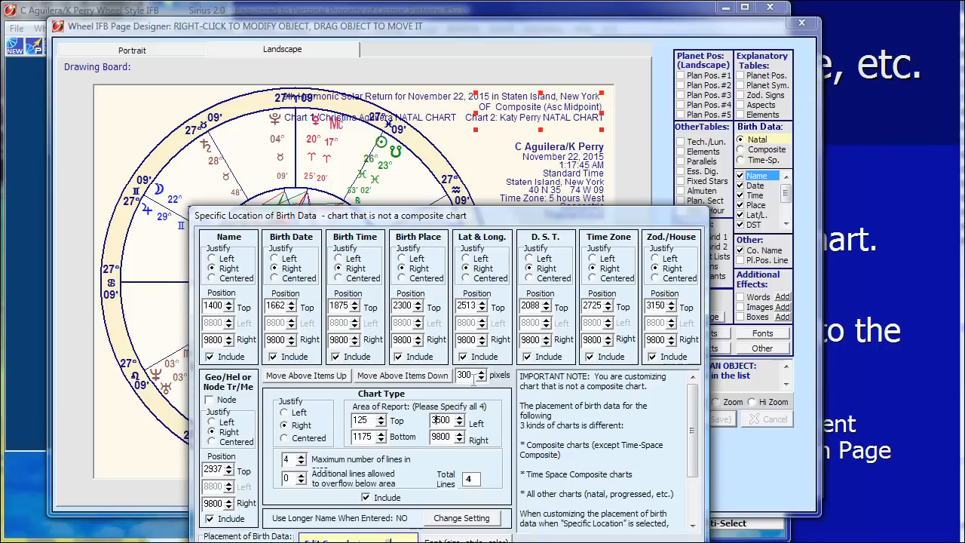
left_click_drag(434, 420, 432, 420)
type("7")
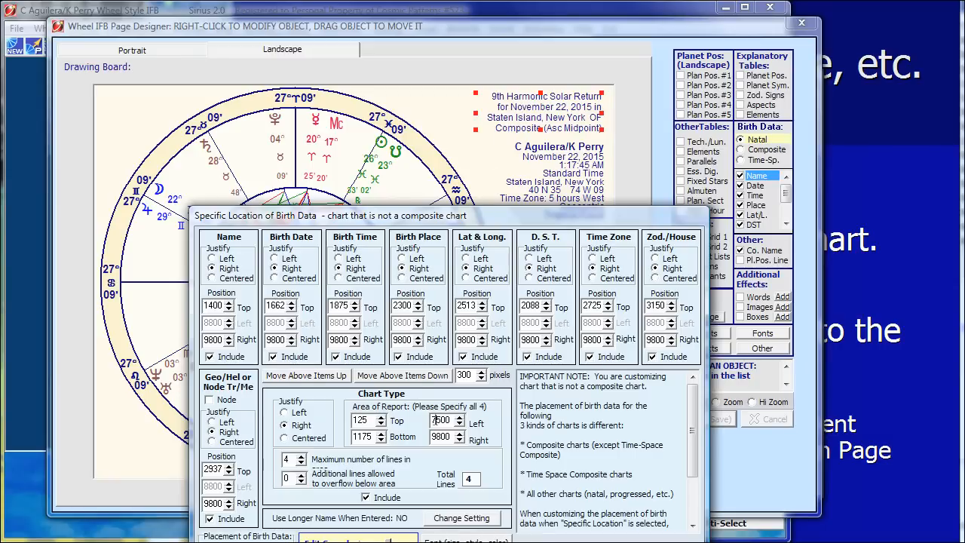
type("6")
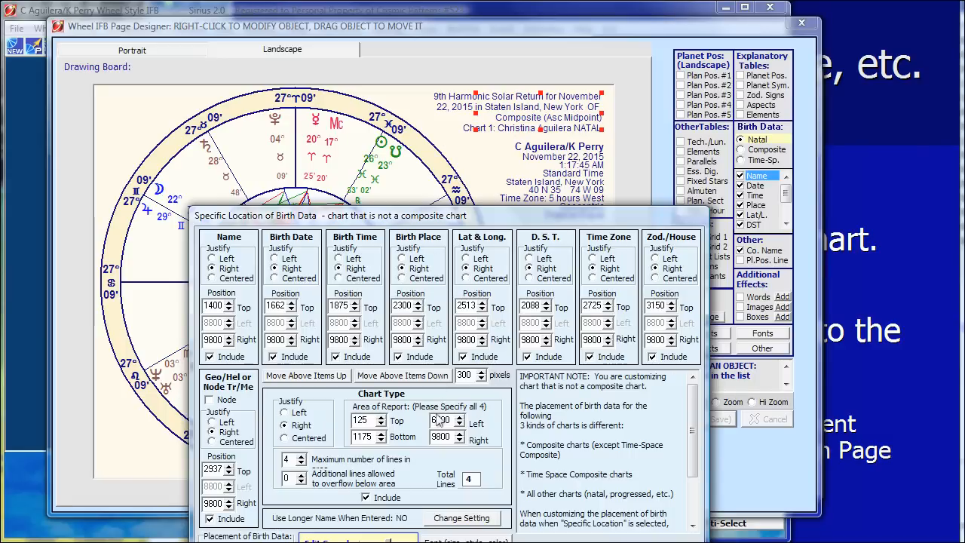
key("BackSpace")
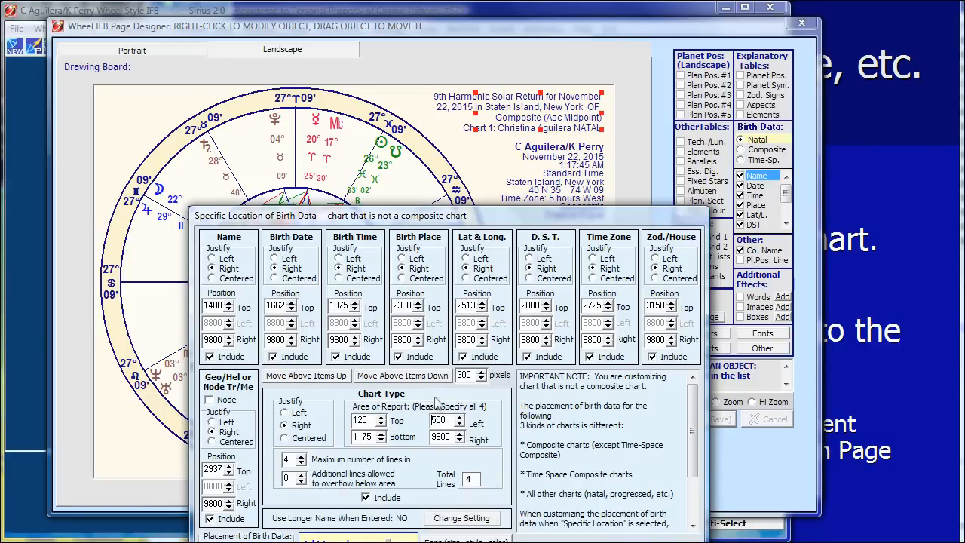
type("5")
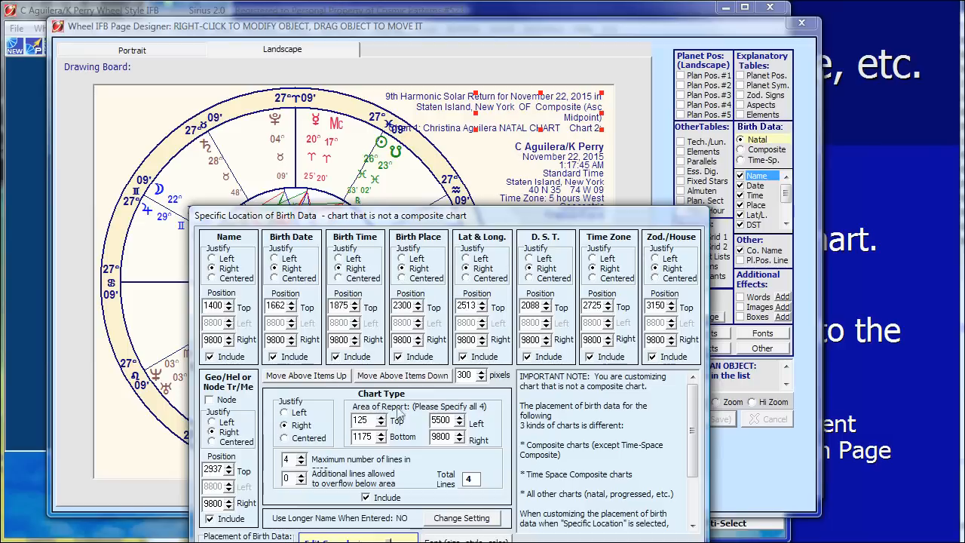
Set the Chart Type area's maximum number of lines to 5 and its left position to 6500, and accept the settings.
left_click(300, 456)
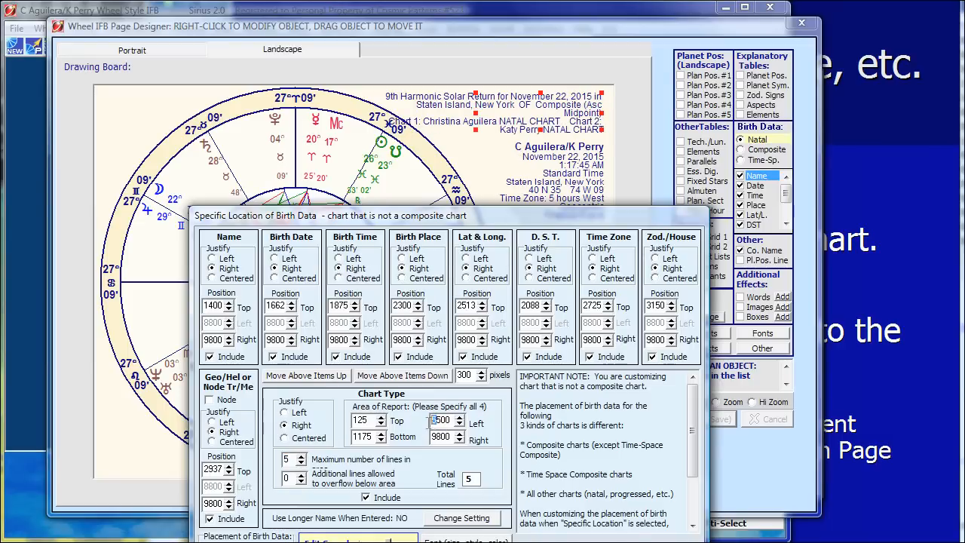
type("6")
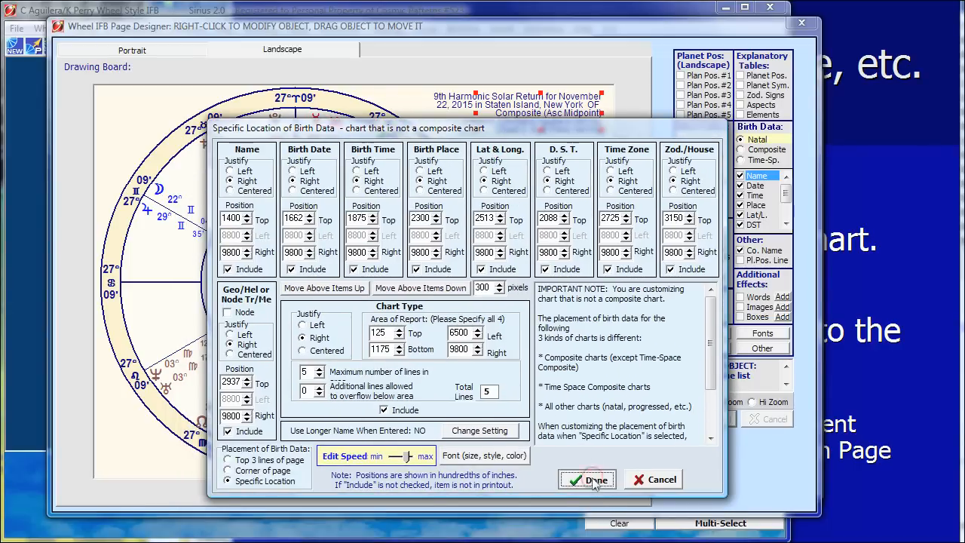
left_click(593, 479)
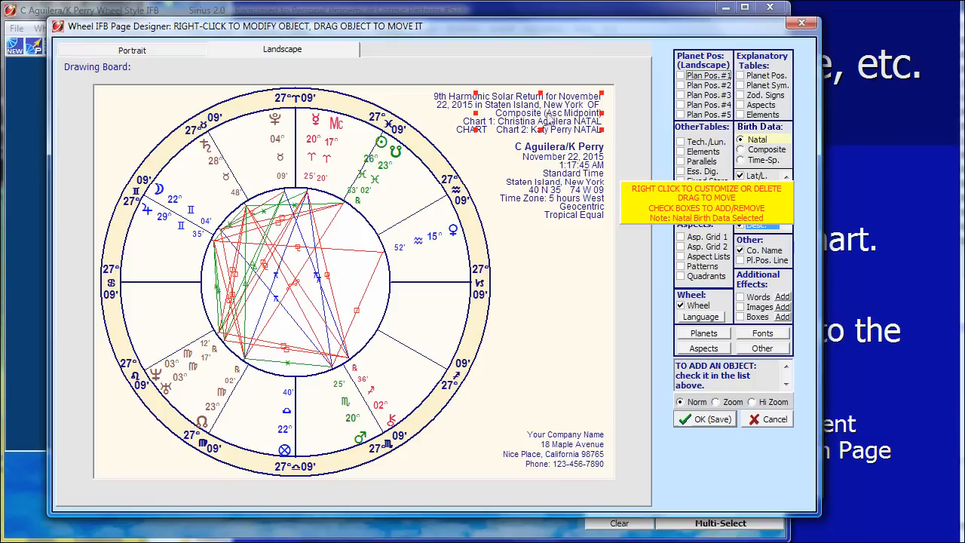
Reopen the birth data location settings from the chart description and set the Chart Type area's bottom position to 1275.
right_click(525, 131)
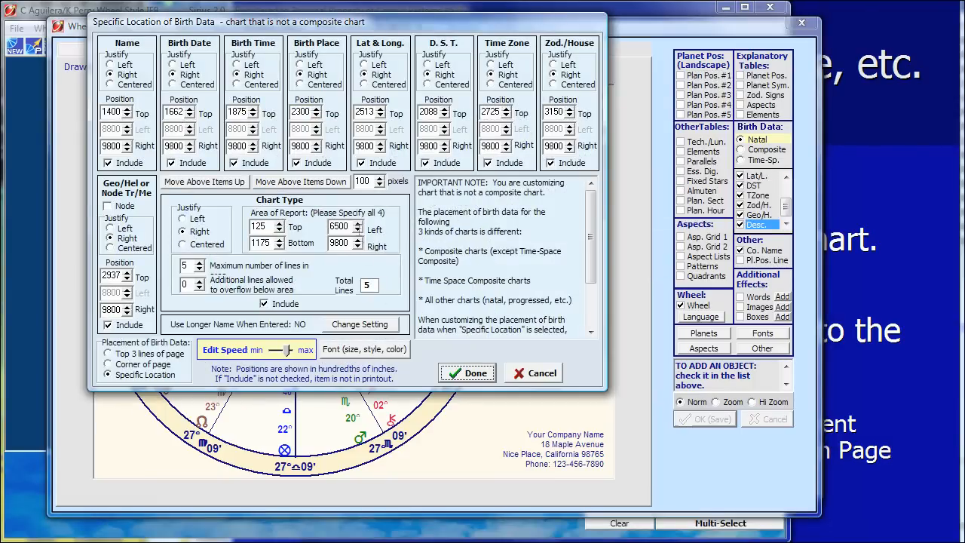
left_click(279, 239)
mouse_move(464, 34)
left_mouse_down()
mouse_move(499, 179)
mouse_move(531, 220)
left_mouse_up()
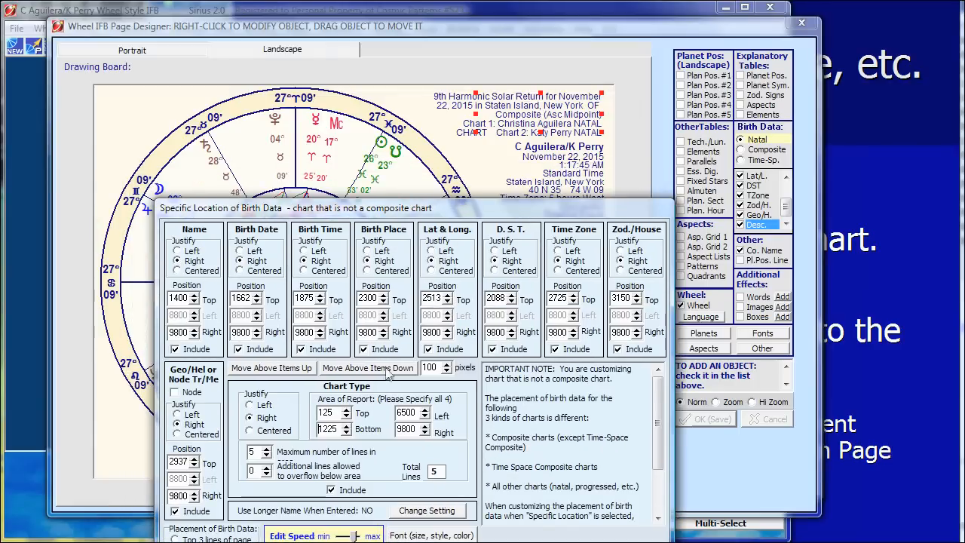
left_click(346, 427)
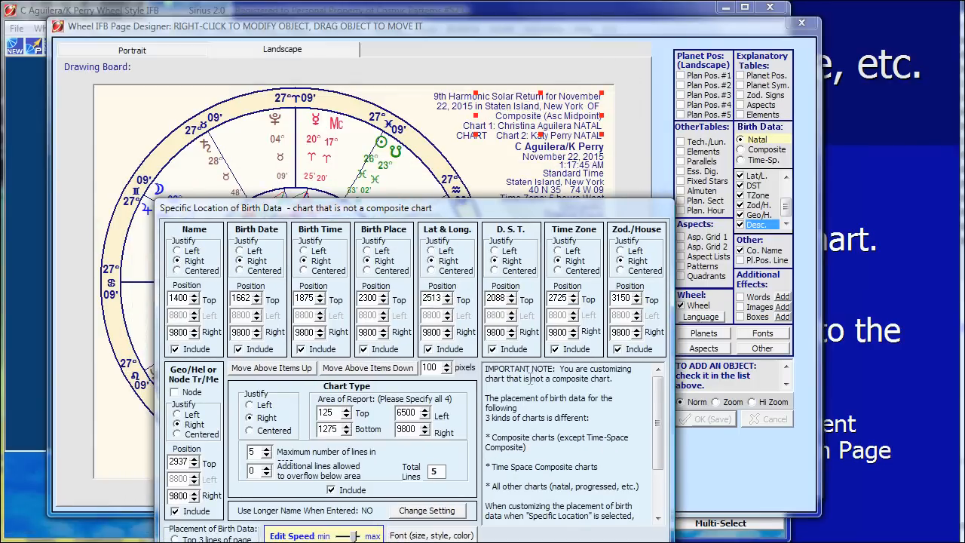
left_click_drag(562, 212, 576, 133)
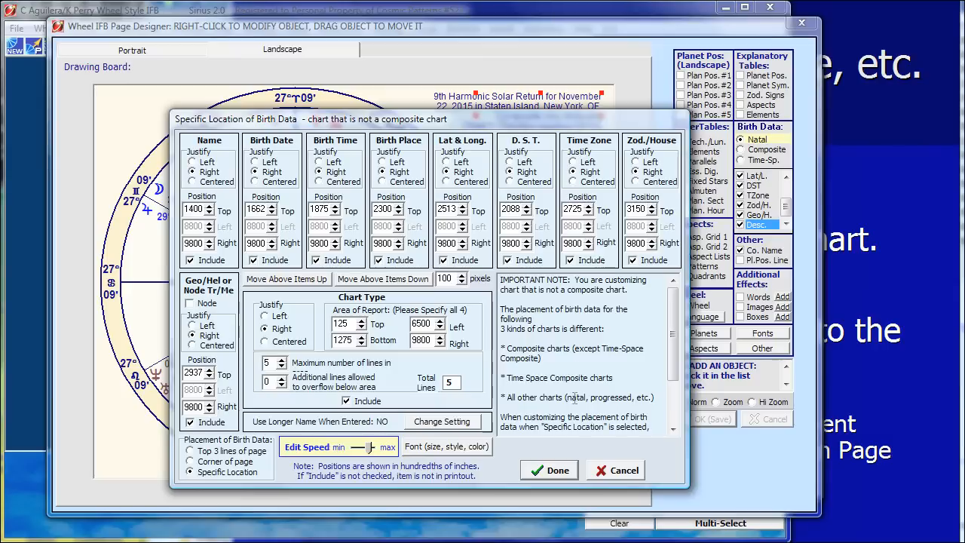
left_click(546, 499)
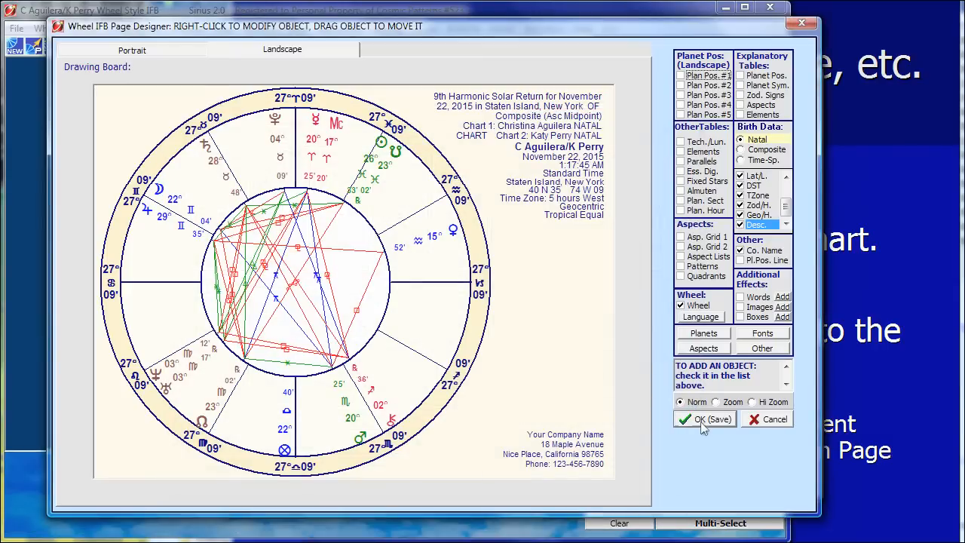
Save the page design and the customized wheel style for the harmonic chart, and switch back to the presentation slides.
left_click(694, 419)
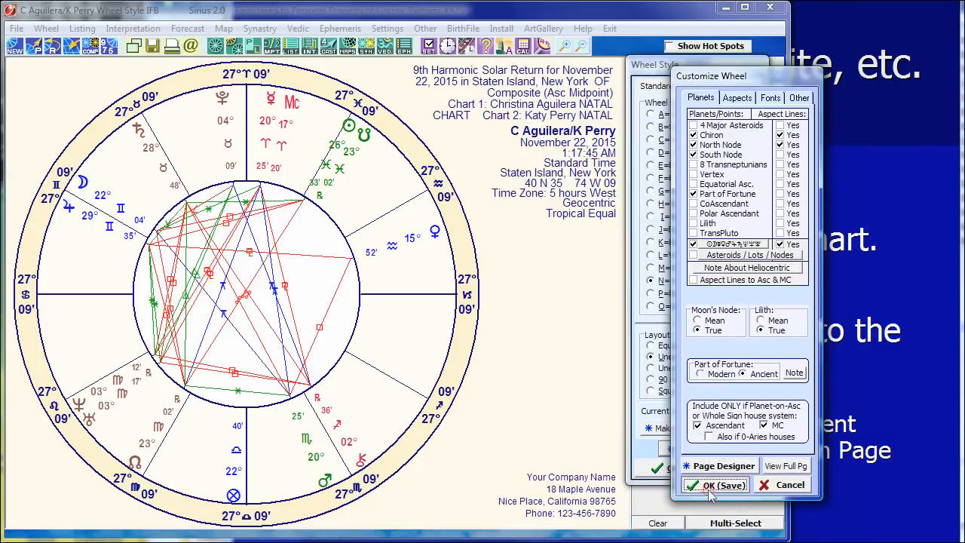
left_click(713, 484)
left_click(664, 469)
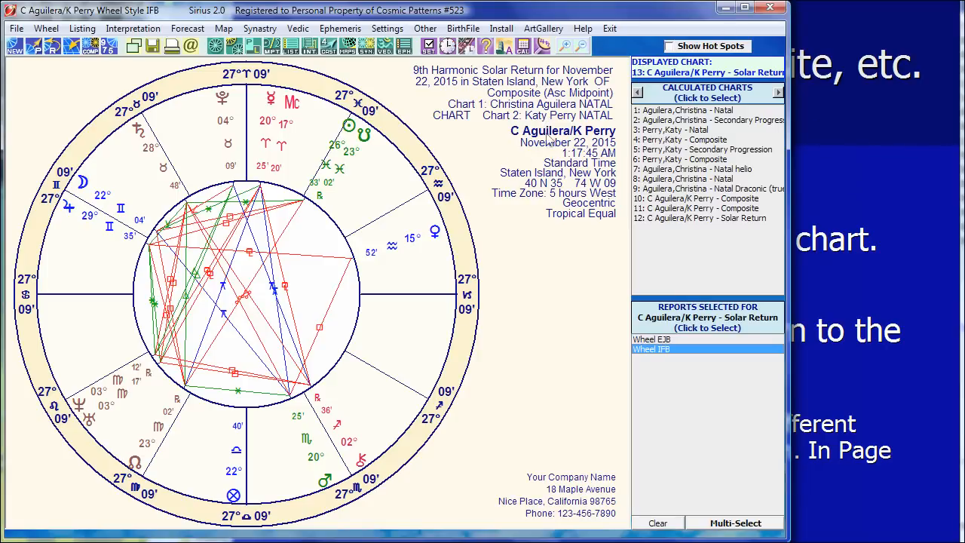
left_click(864, 169)
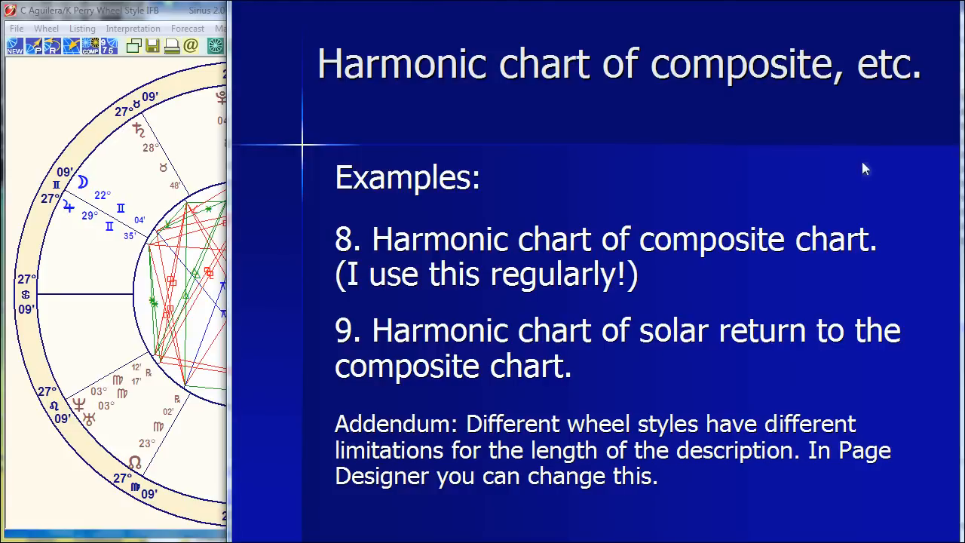